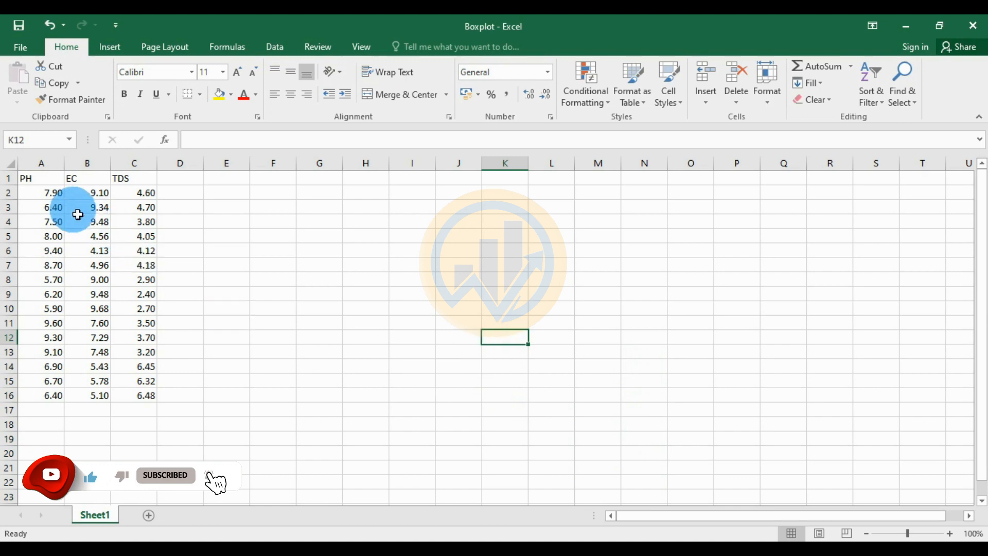
Select A1:C16, covering the PH, EC and TDS headers and their 15 readings
drag(29, 180, 134, 395)
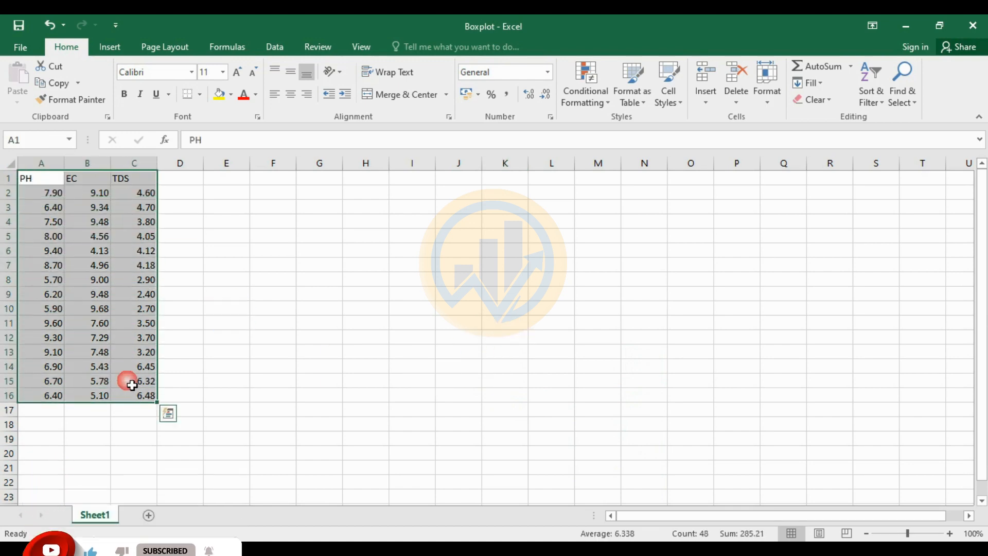
drag(45, 193, 44, 395)
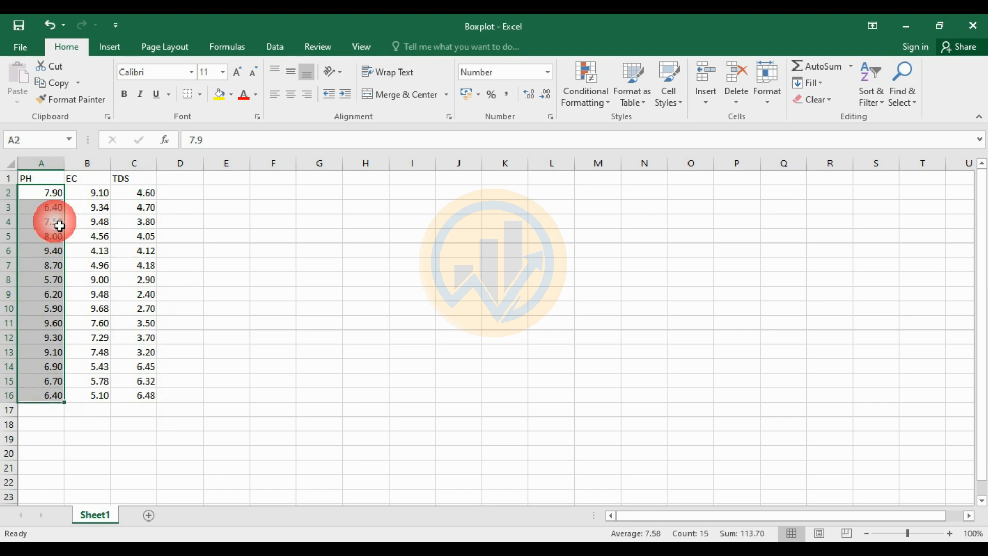
drag(40, 180, 141, 190)
click(48, 186)
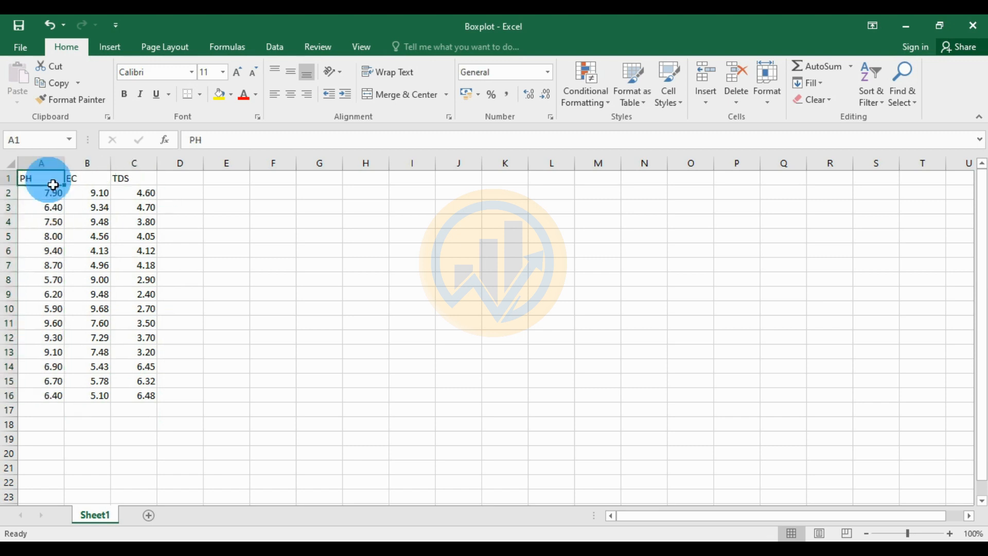
click(82, 180)
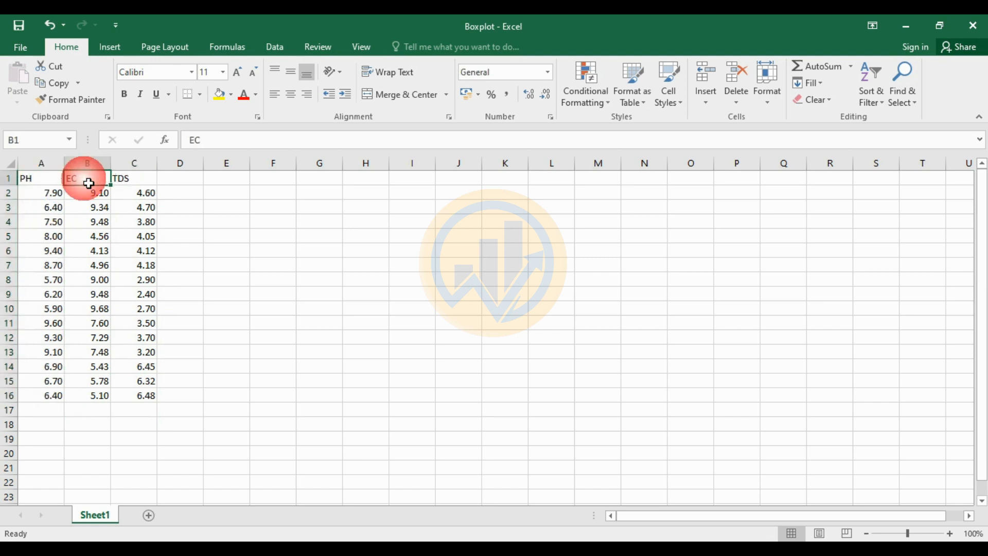
click(133, 185)
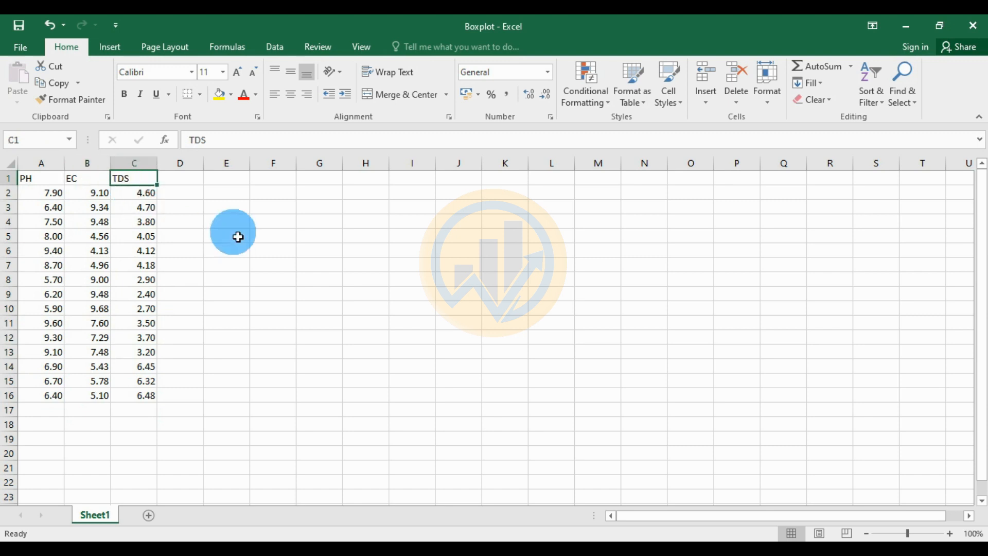
drag(34, 185, 139, 396)
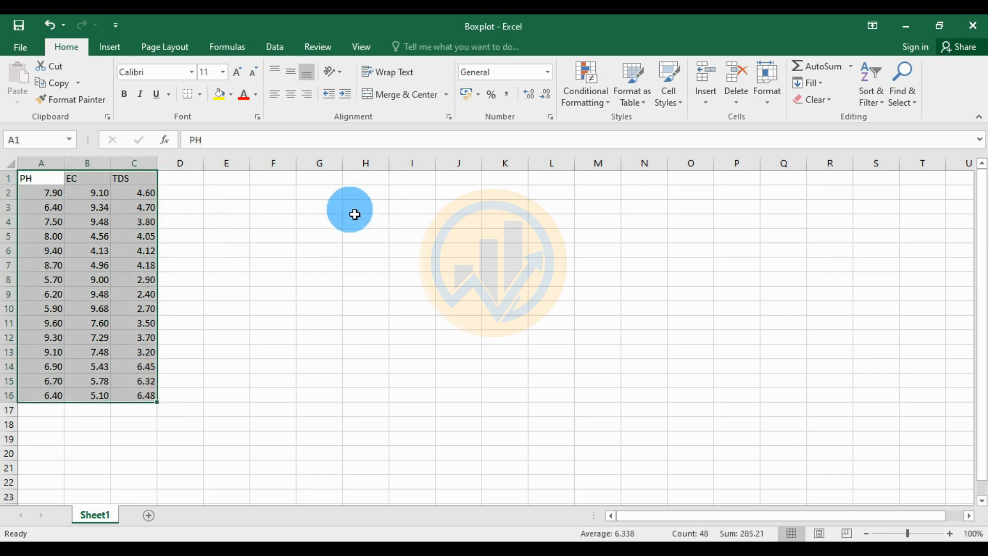
Insert a Box and Whisker chart and enlarge it beside the table, spanning roughly E1:M19
click(110, 47)
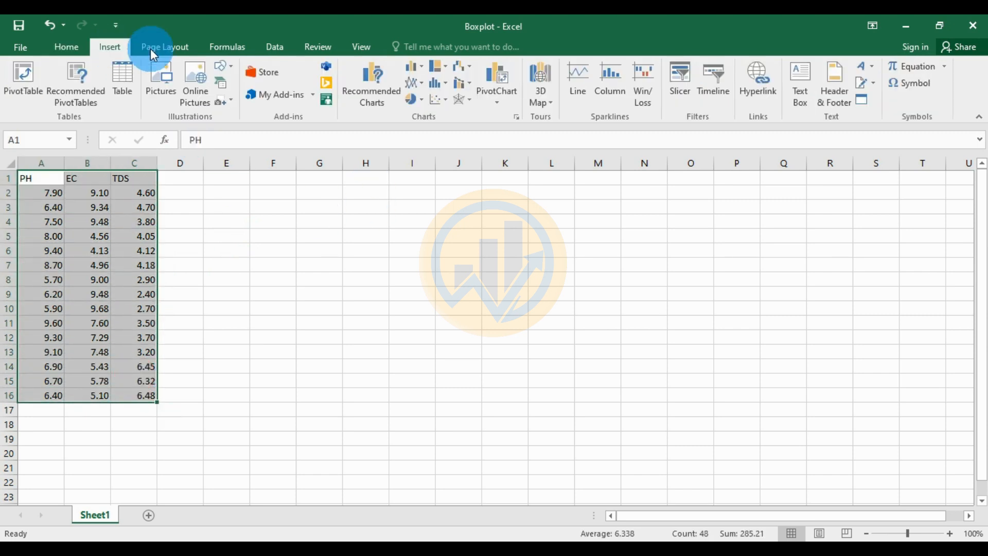
click(447, 85)
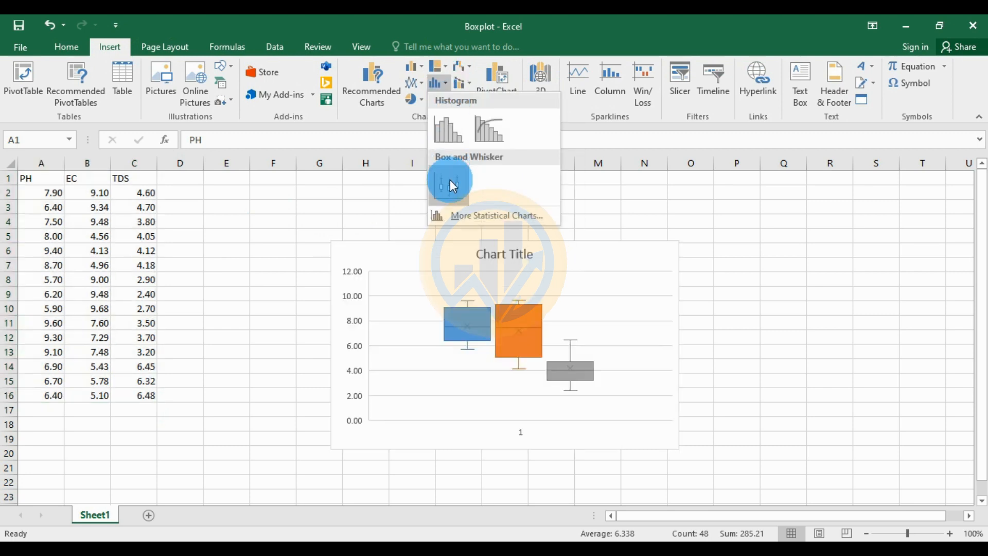
click(452, 184)
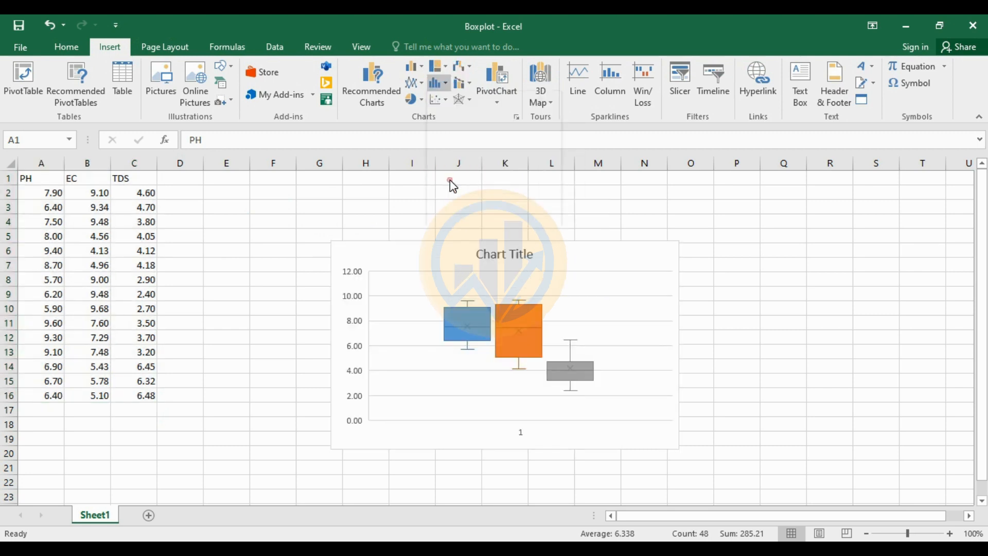
drag(439, 264, 323, 210)
drag(565, 394, 626, 441)
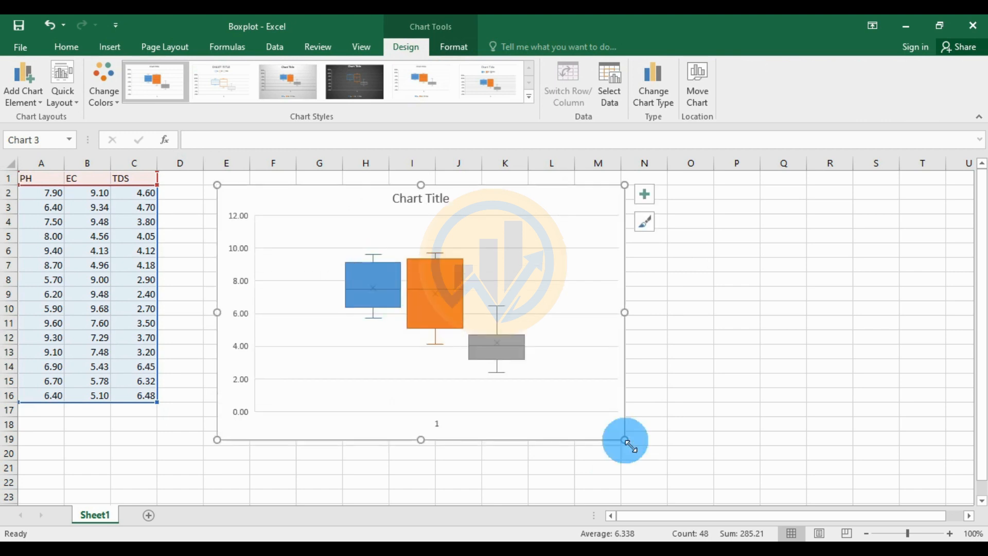
Turn off the chart gridlines and place the PH/EC/TDS legend on the right
click(643, 195)
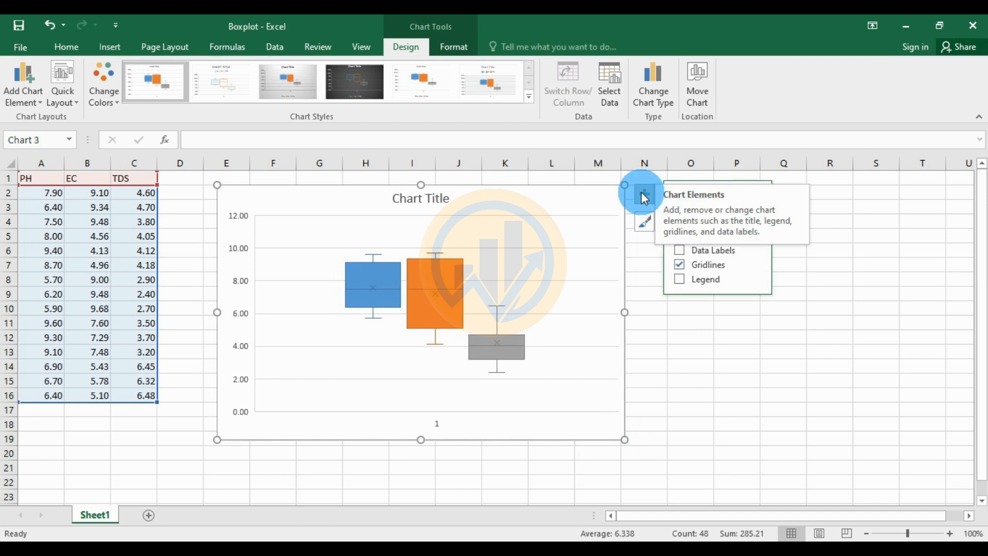
click(680, 266)
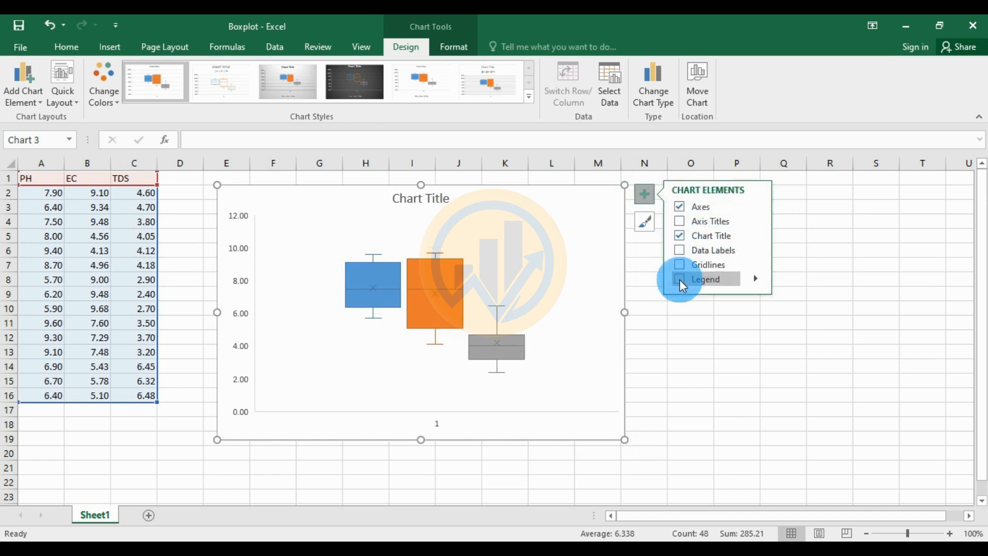
click(644, 195)
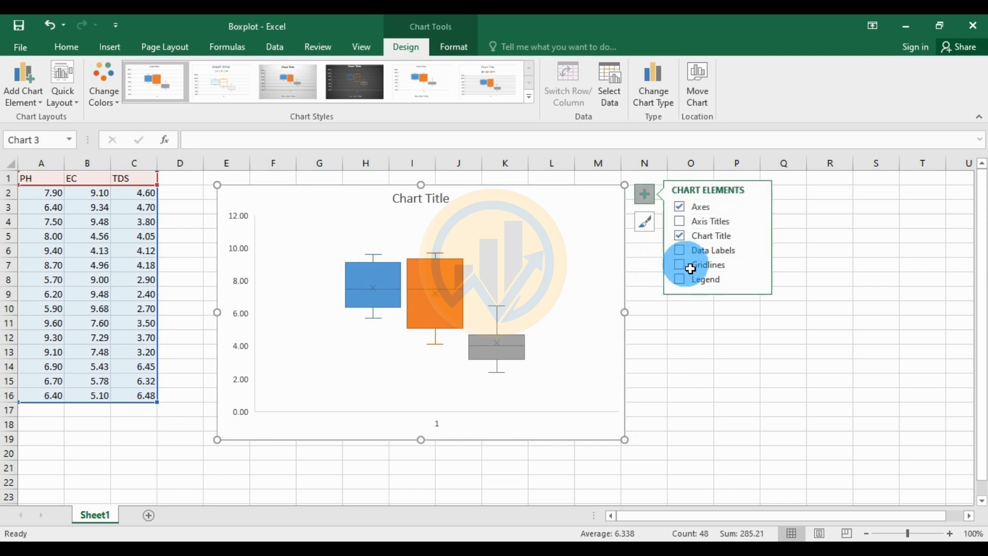
click(757, 280)
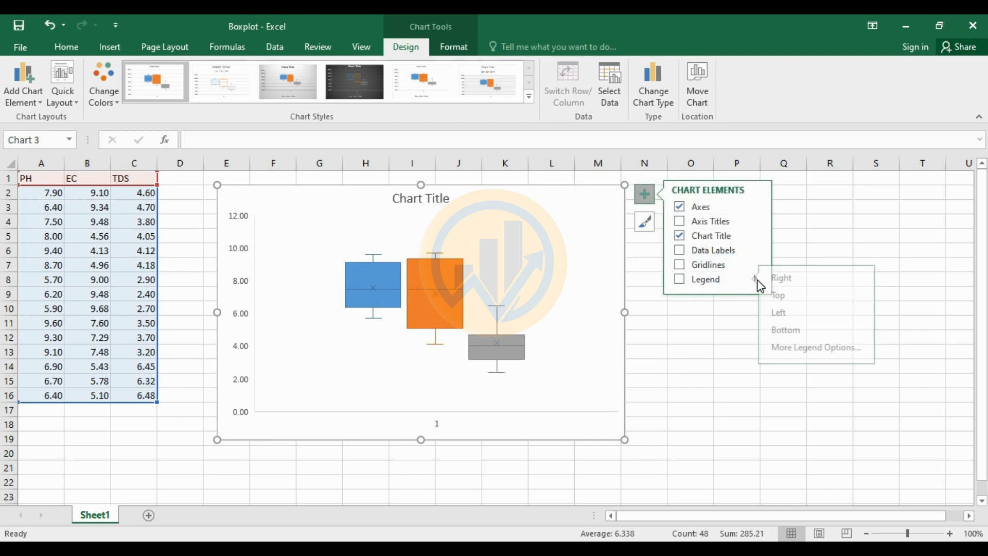
click(805, 279)
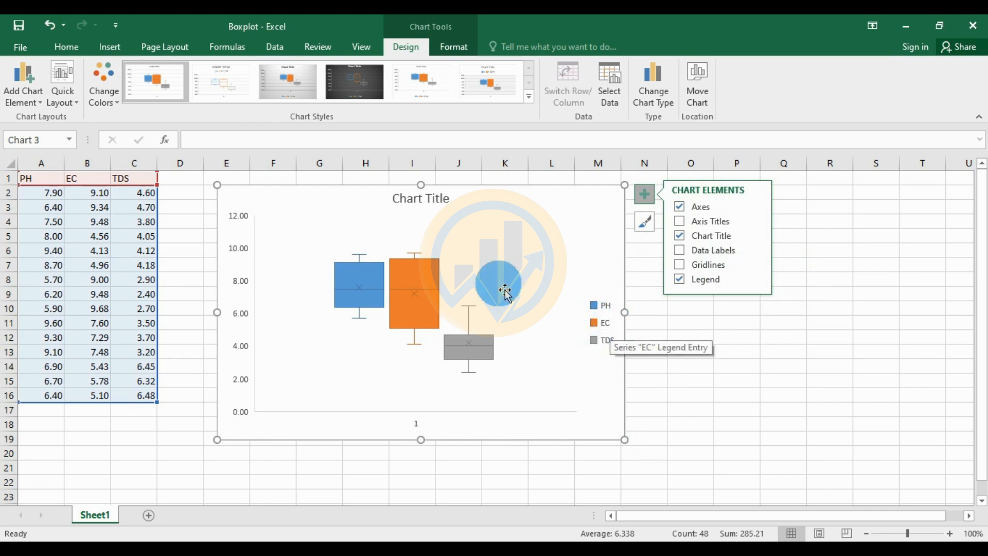
click(500, 228)
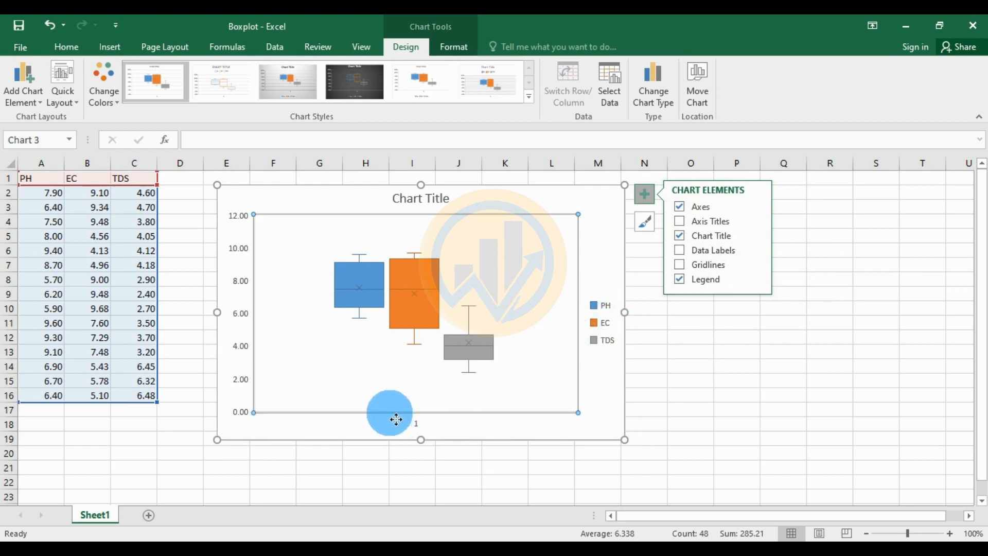
click(417, 421)
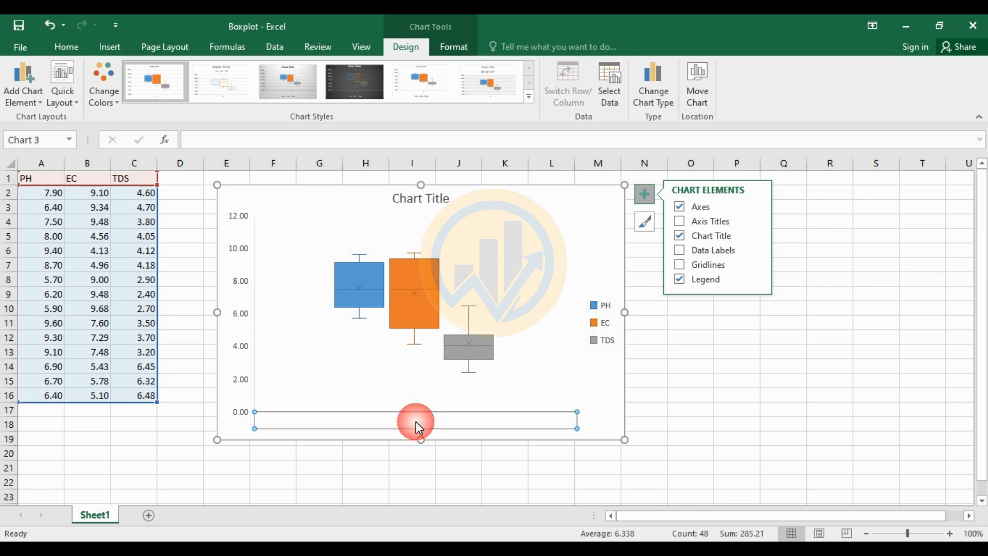
Make the horizontal axis a solid black line, 1.5 pt wide
click(454, 46)
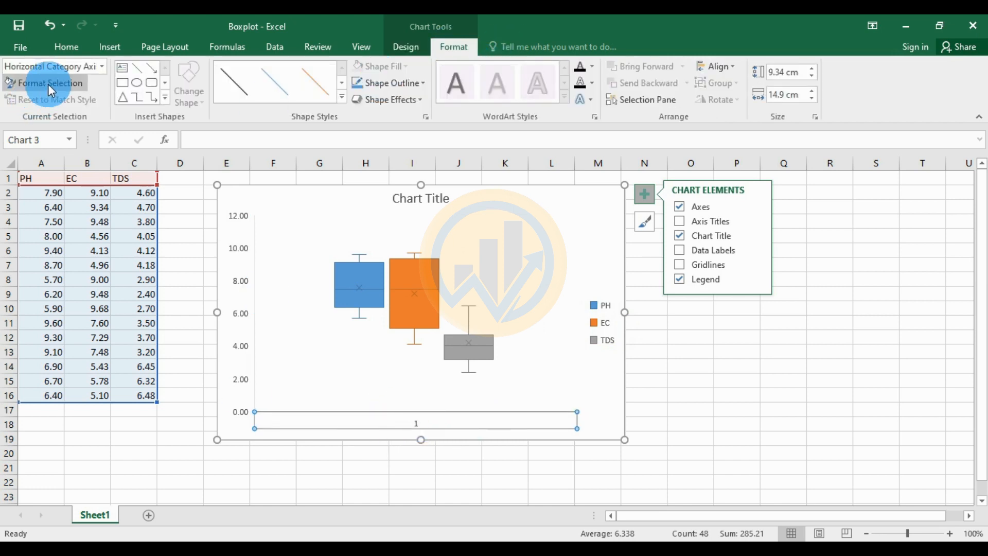
click(48, 84)
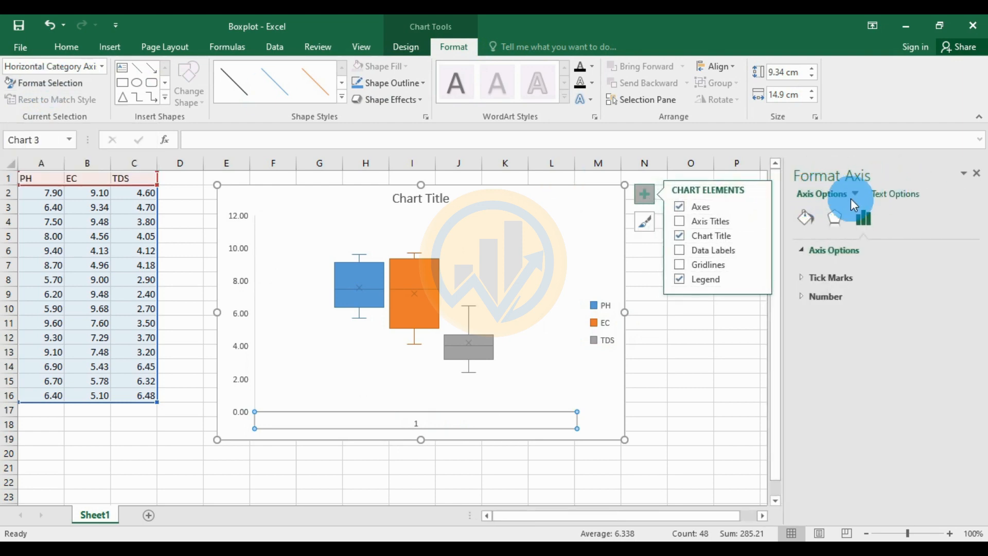
click(807, 220)
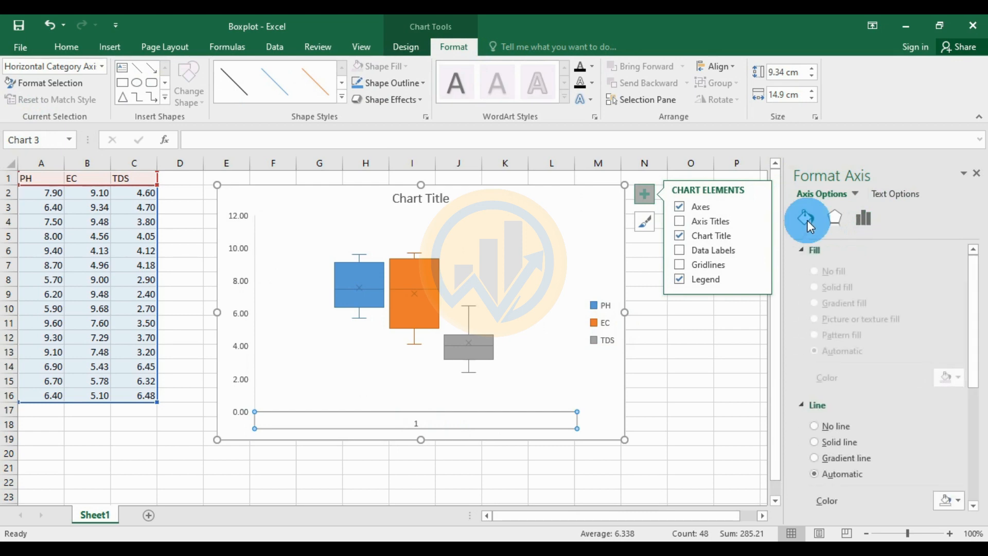
scroll(823, 388, down, 3)
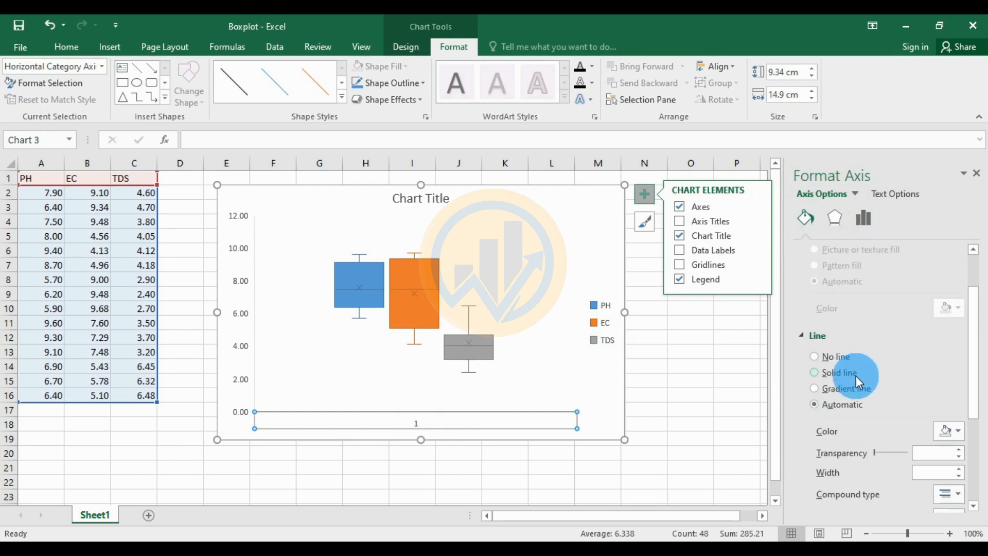
click(959, 432)
click(880, 319)
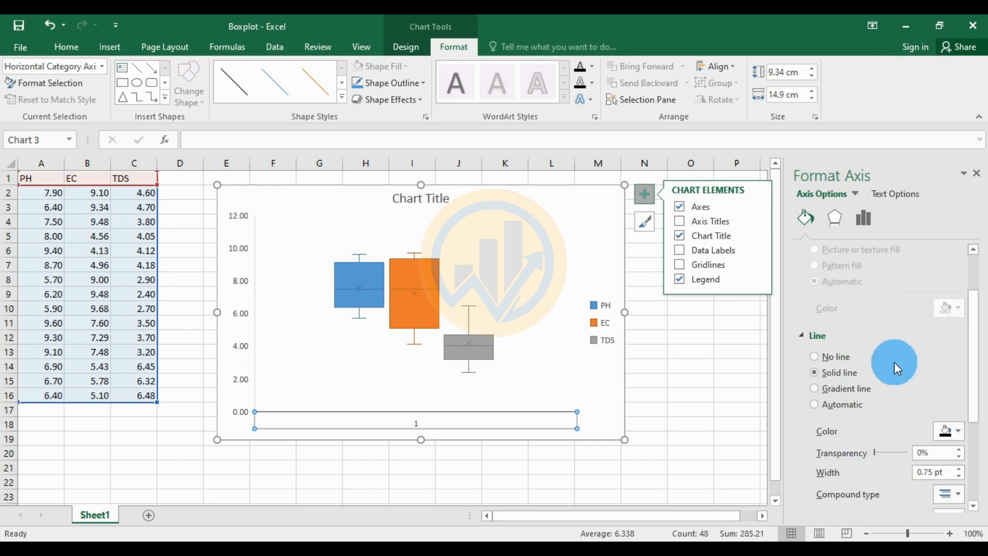
scroll(823, 391, down, 3)
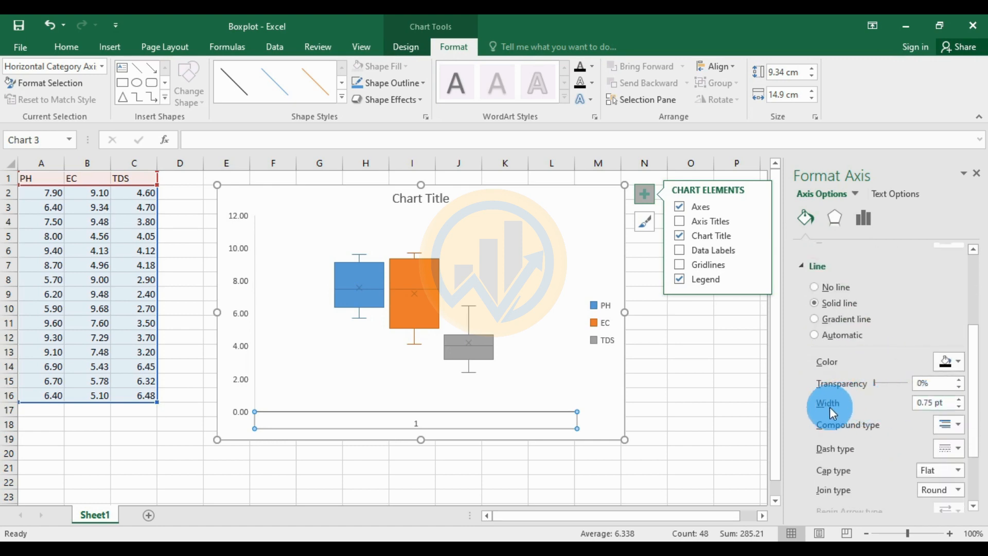
click(958, 399)
click(958, 399)
click(959, 399)
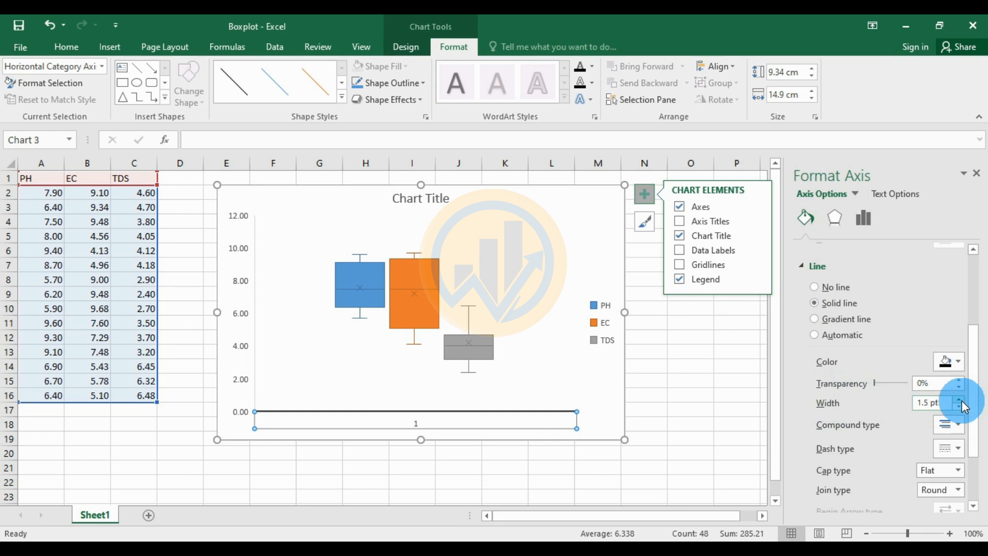
Hide the horizontal axis '1' label by colouring its font white
click(725, 373)
click(422, 425)
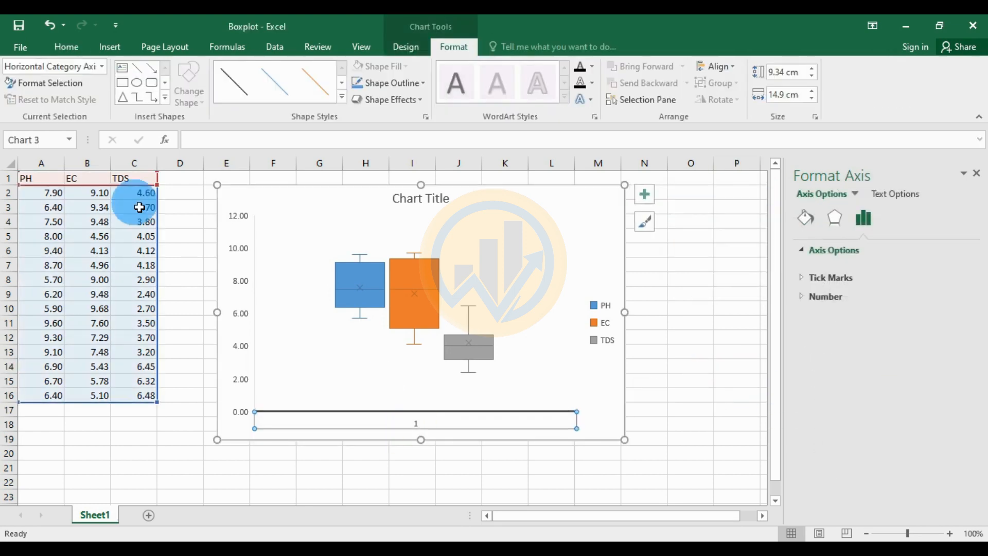
click(73, 48)
click(235, 95)
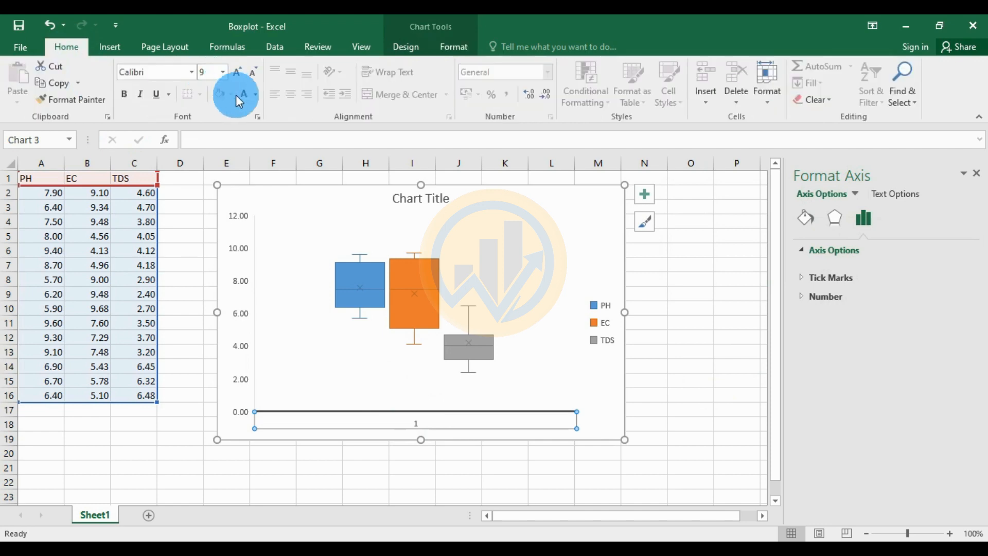
click(245, 95)
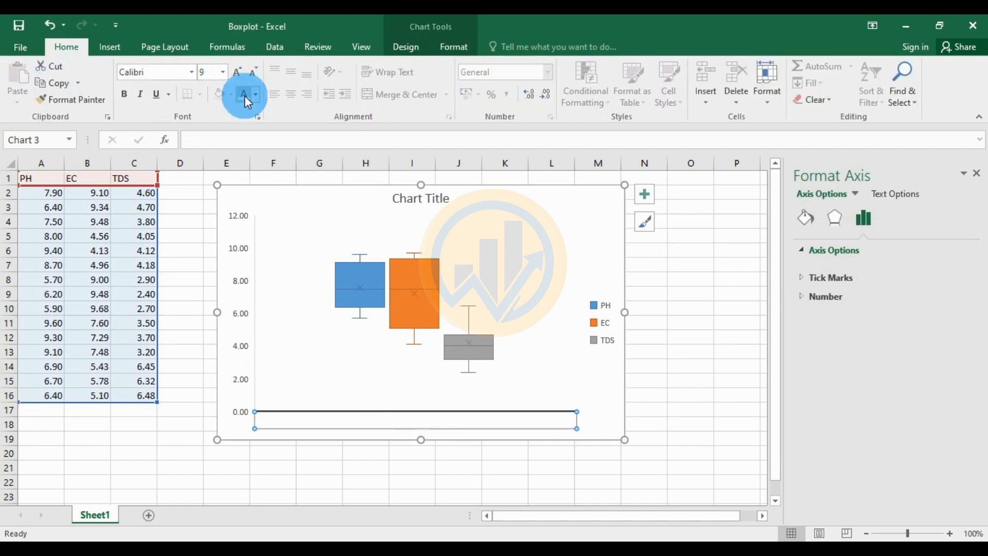
click(717, 366)
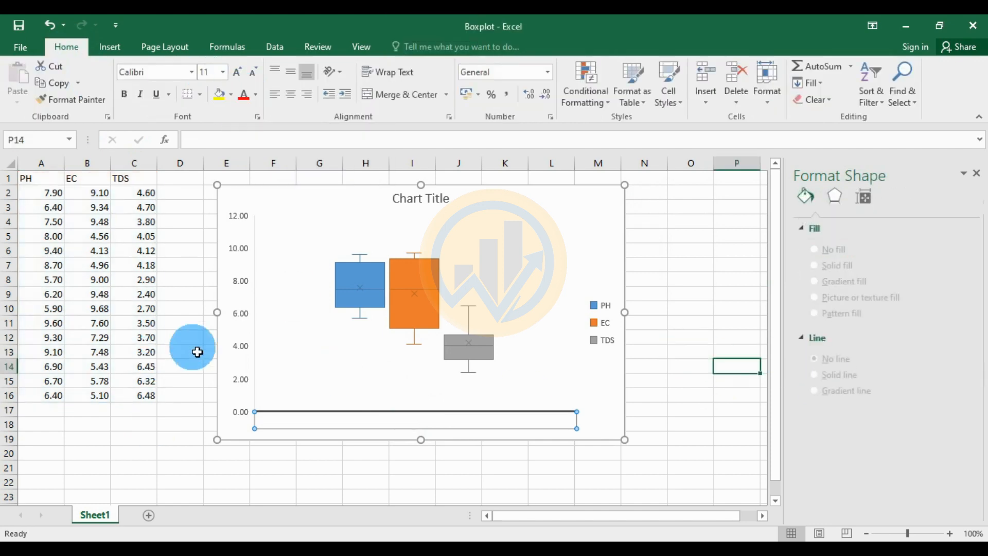
click(243, 314)
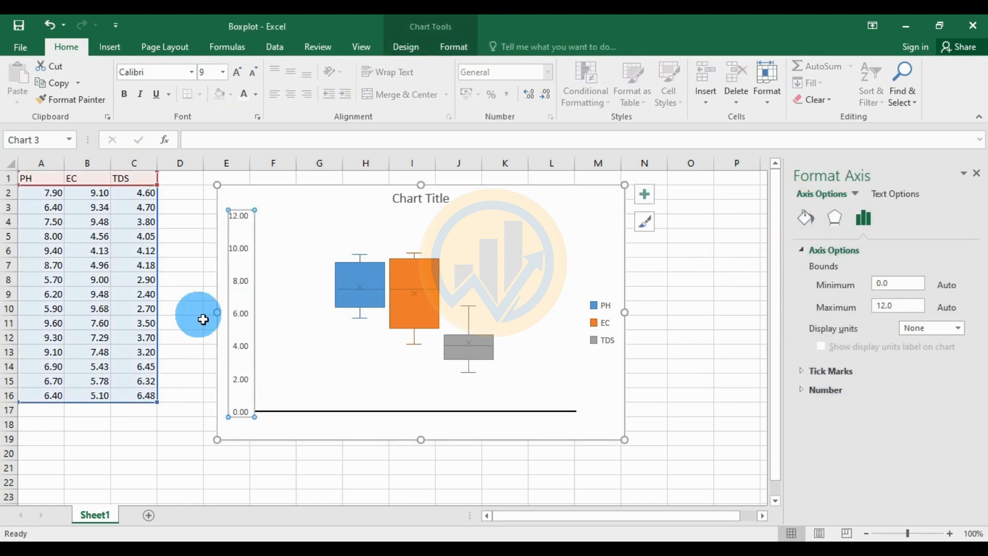
Give the vertical value axis a solid black 1.5 pt line to match the horizontal axis
click(251, 284)
click(254, 284)
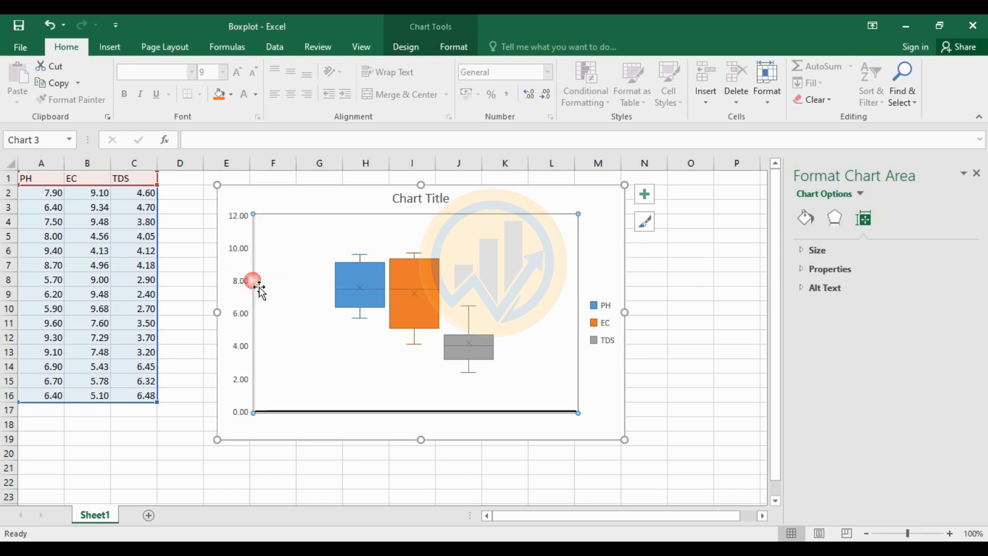
click(243, 281)
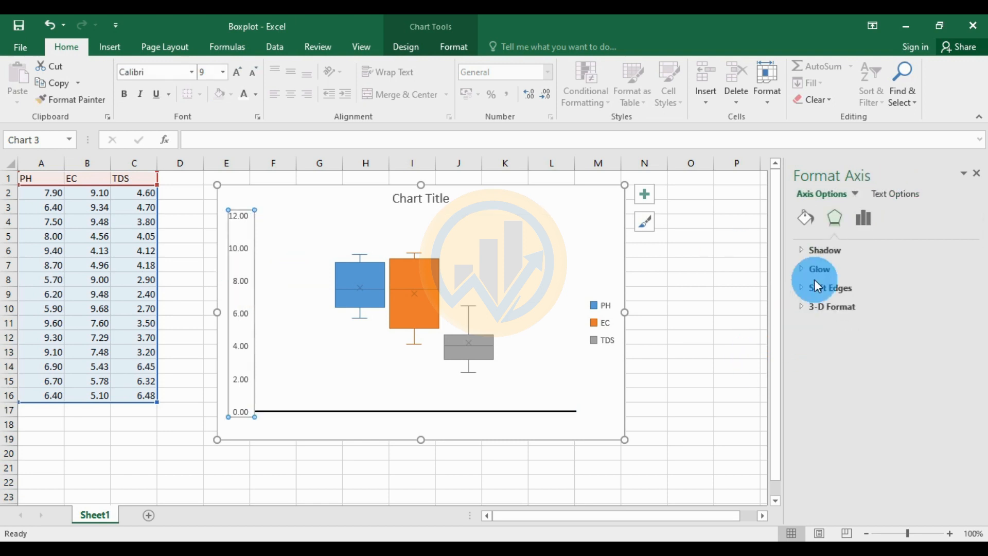
click(808, 219)
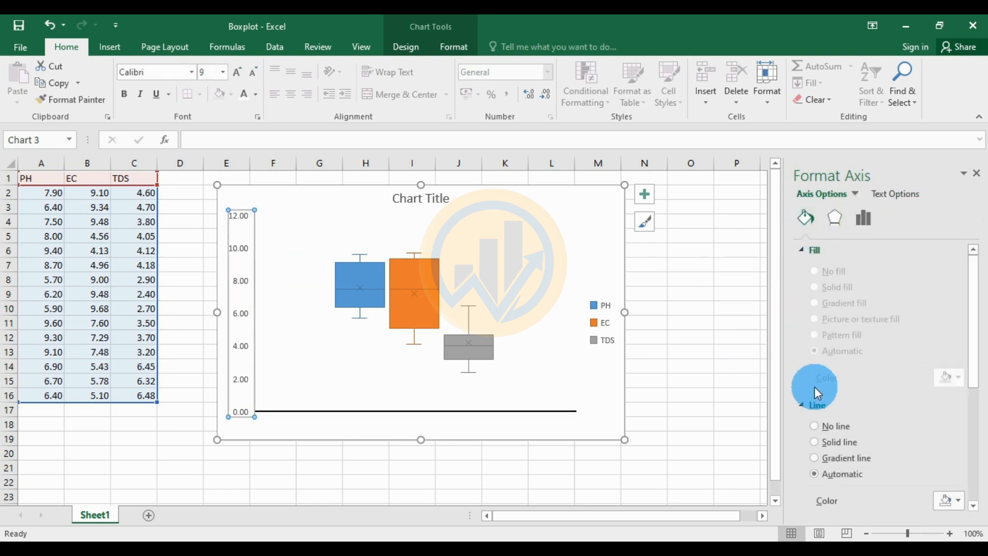
scroll(849, 416, down, 3)
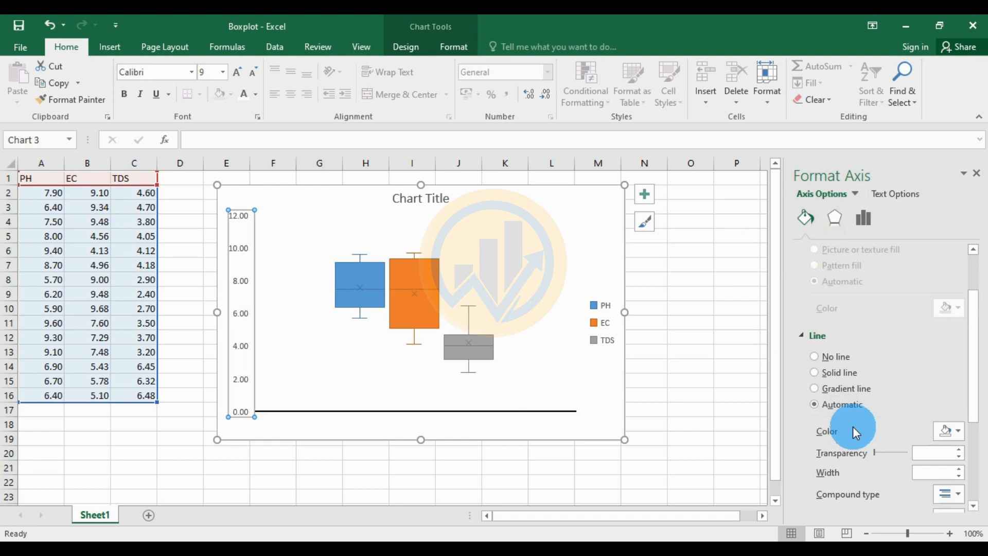
click(957, 431)
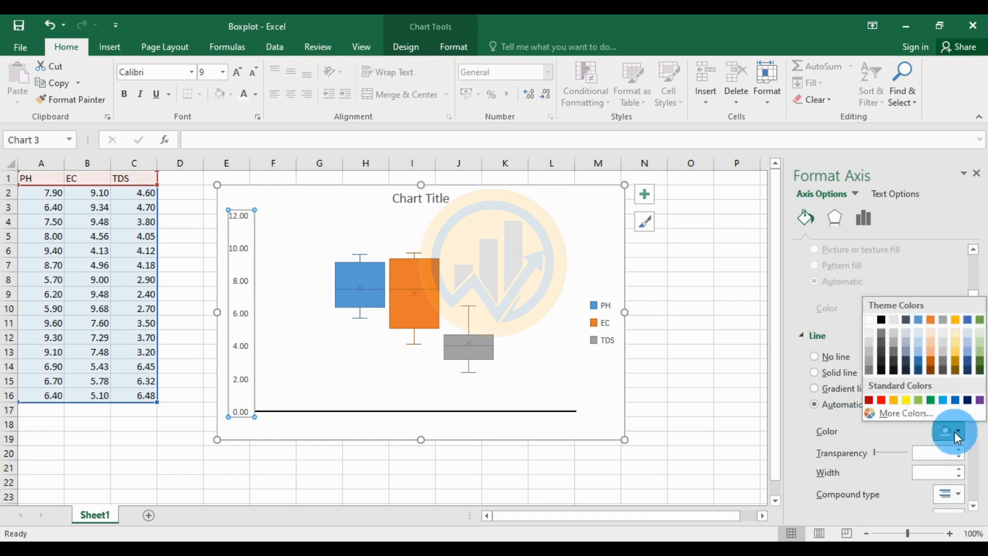
click(883, 321)
scroll(928, 441, down, 2)
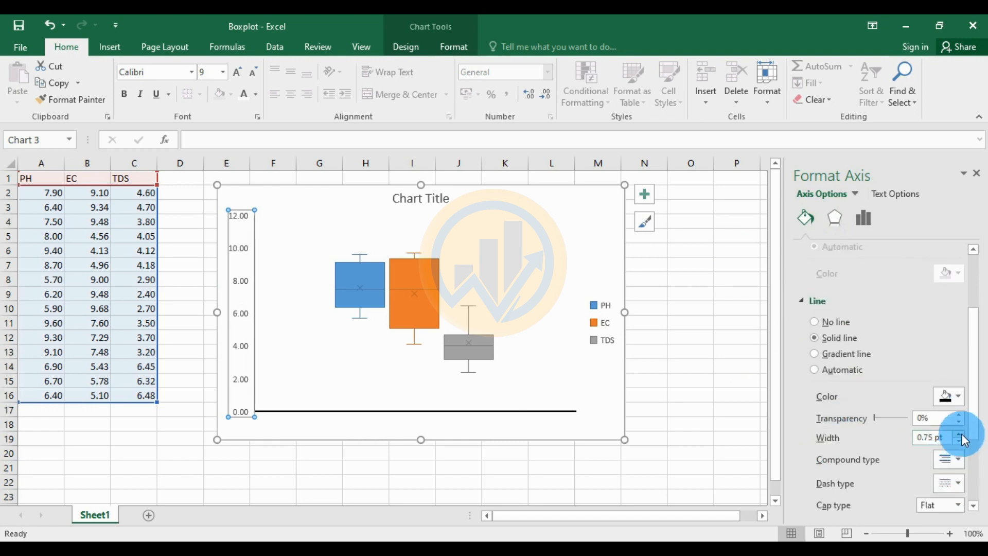
click(958, 434)
click(958, 434)
click(958, 434)
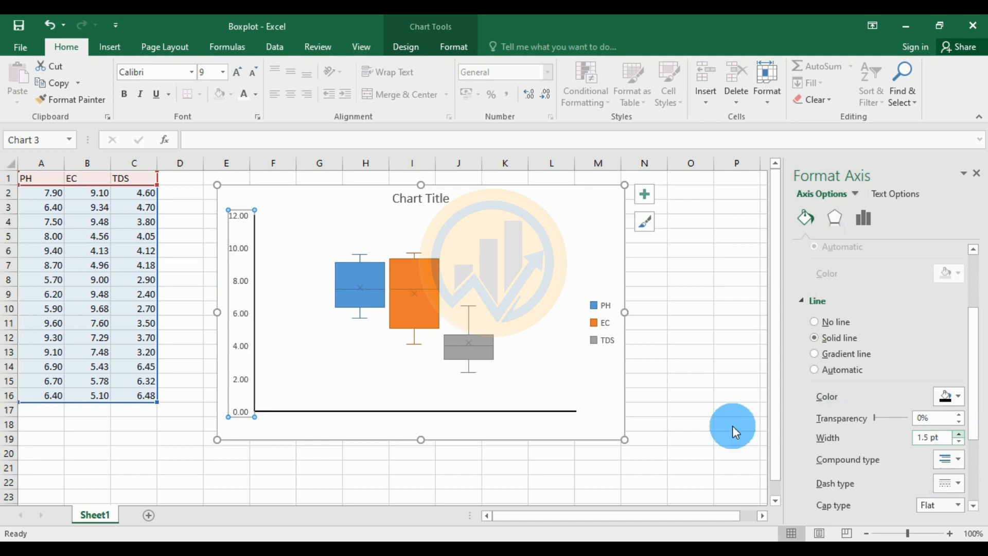
click(190, 72)
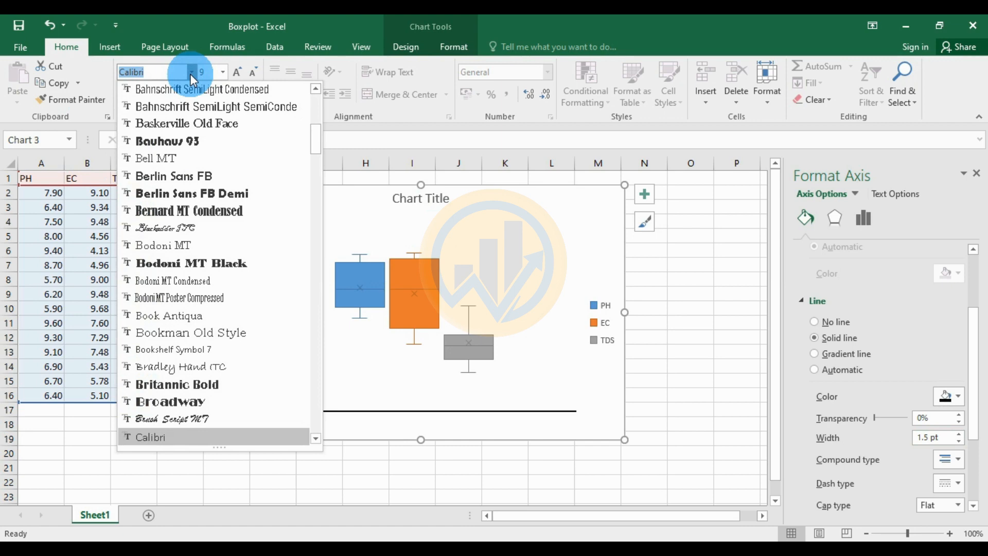
Set the axis labels to black Times New Roman, 12 pt
text(tim)
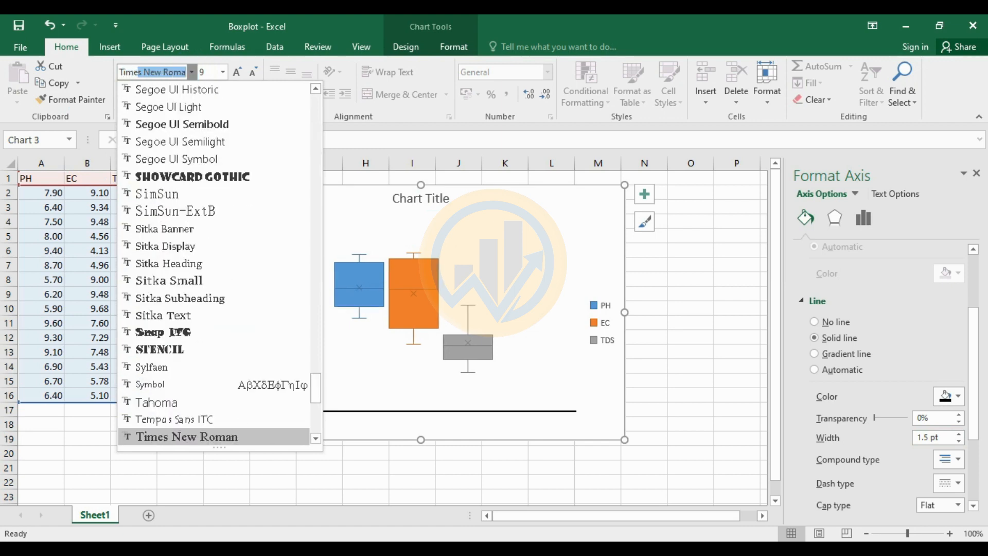
key(Return)
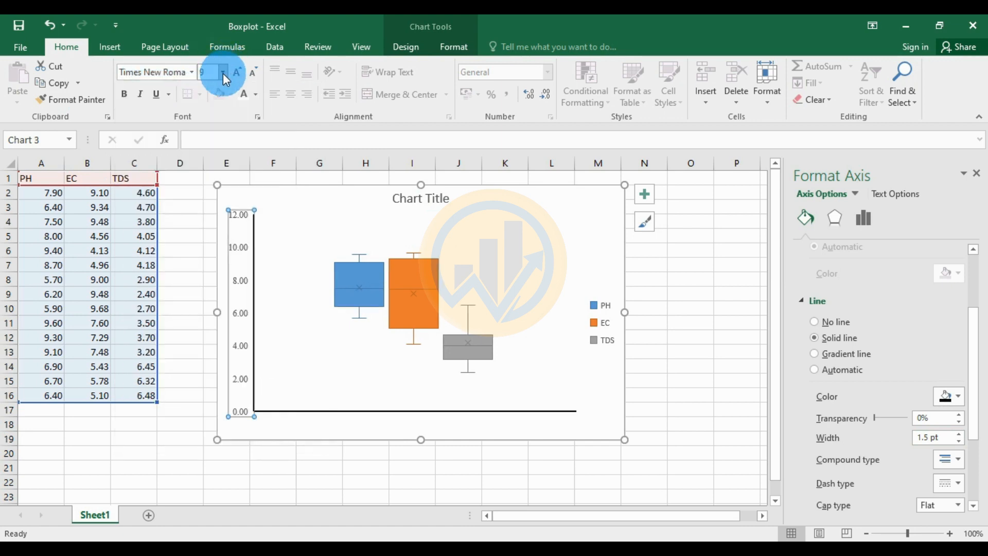
click(223, 73)
click(209, 150)
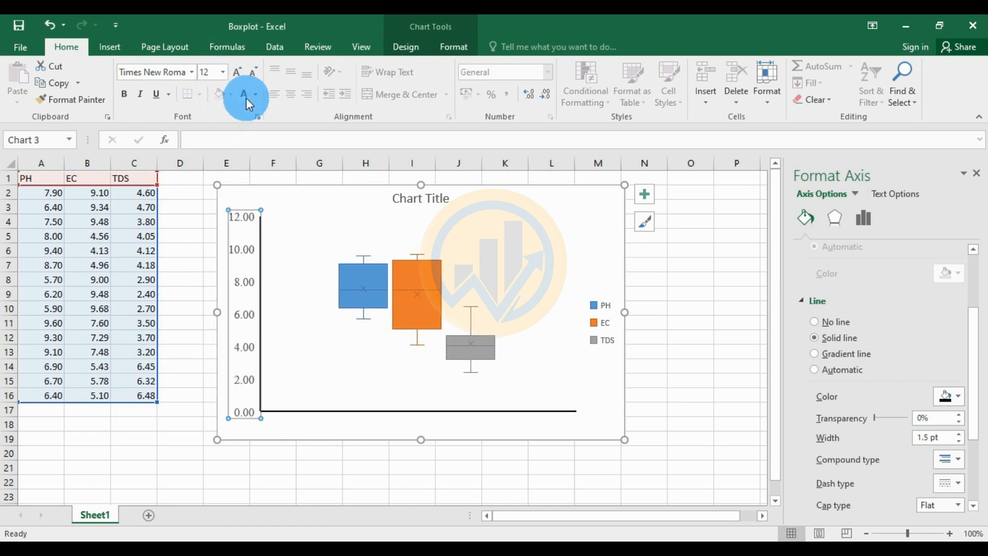
click(256, 94)
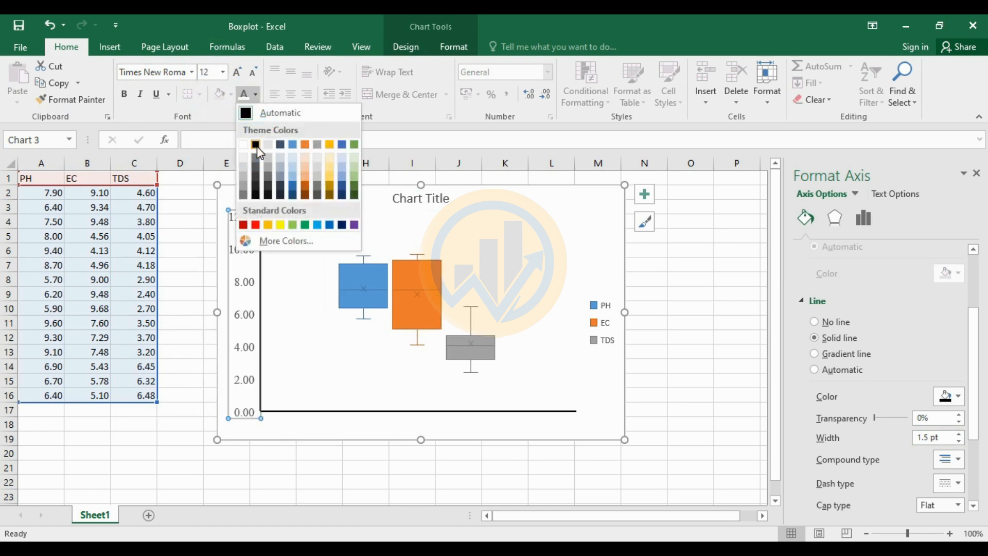
click(255, 145)
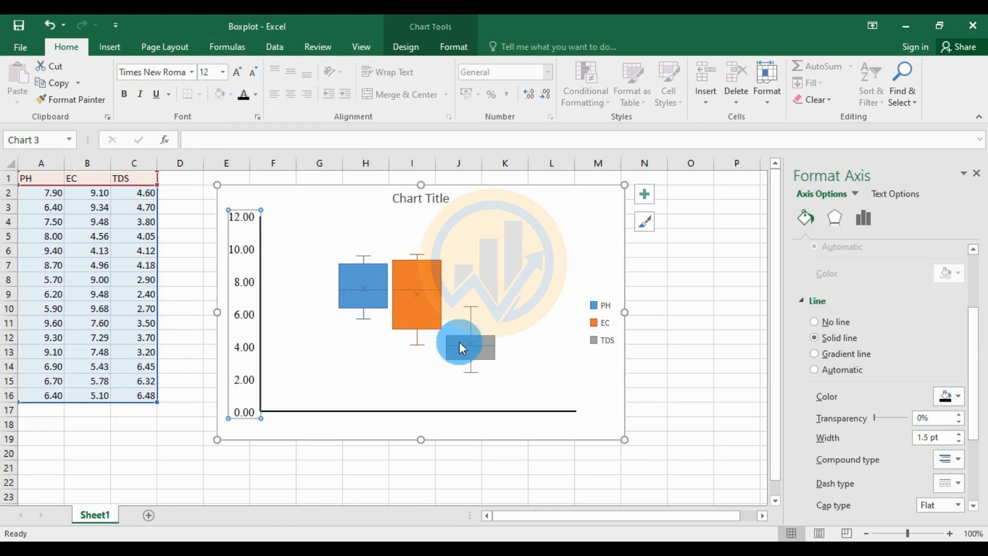
Format the legend text as bold, black Times New Roman, 12 pt
click(509, 282)
click(601, 321)
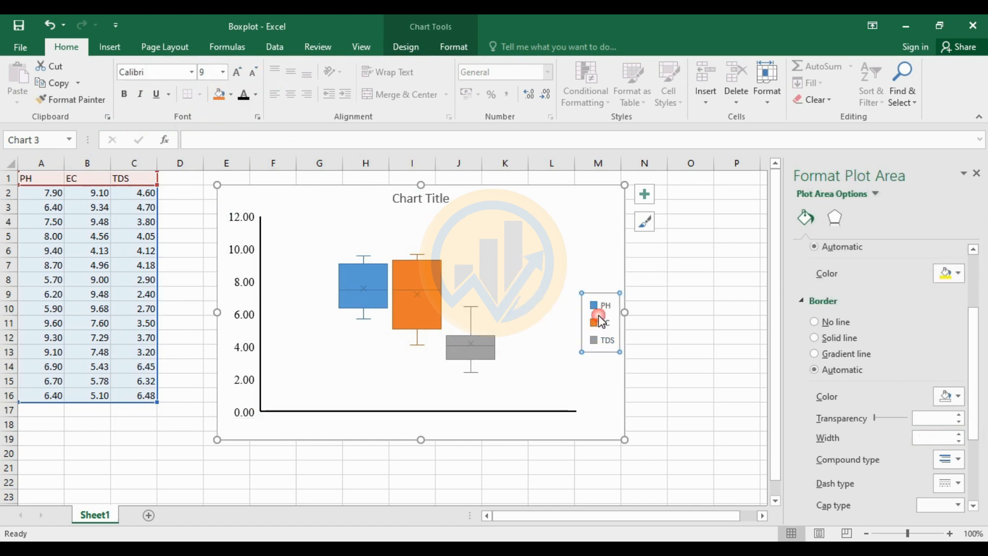
click(192, 73)
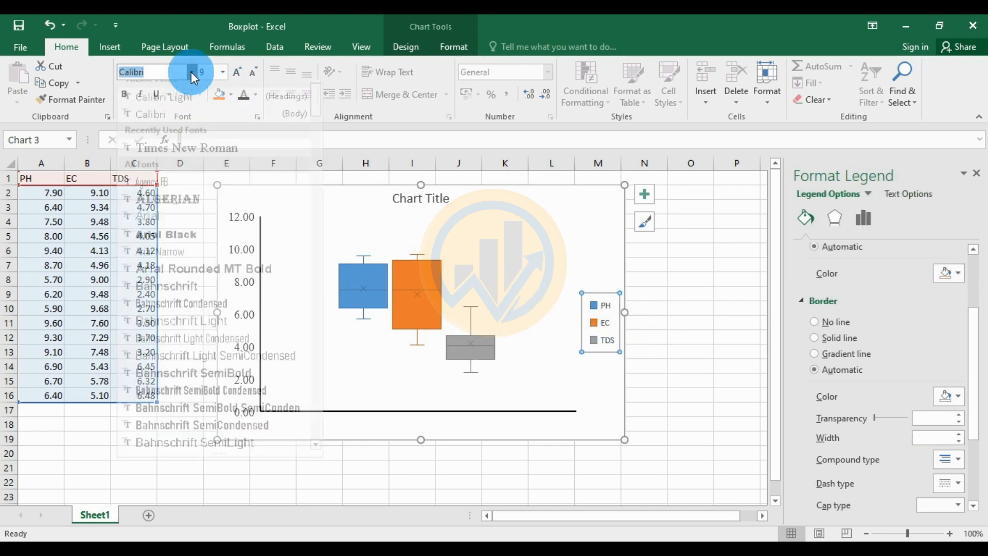
text(Times New Roma)
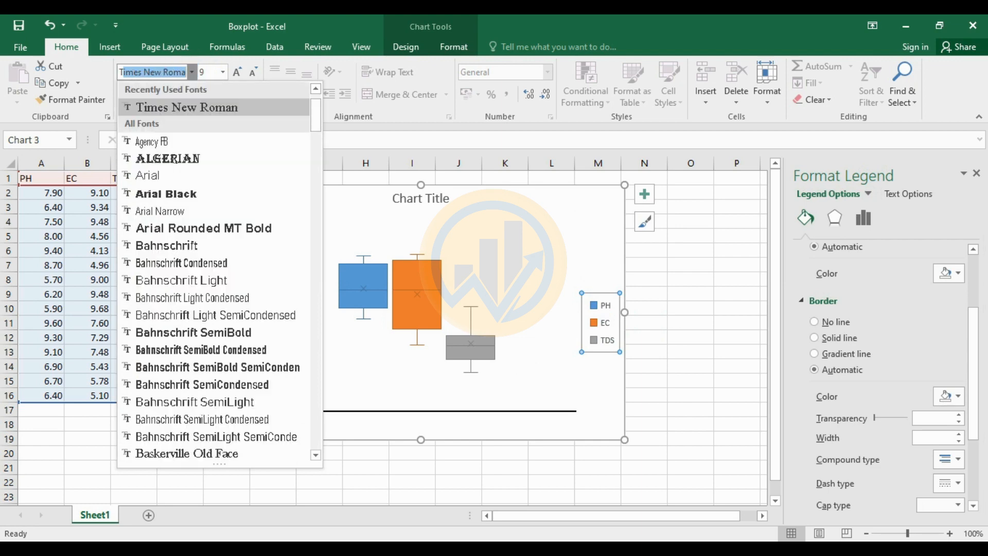
key(Return)
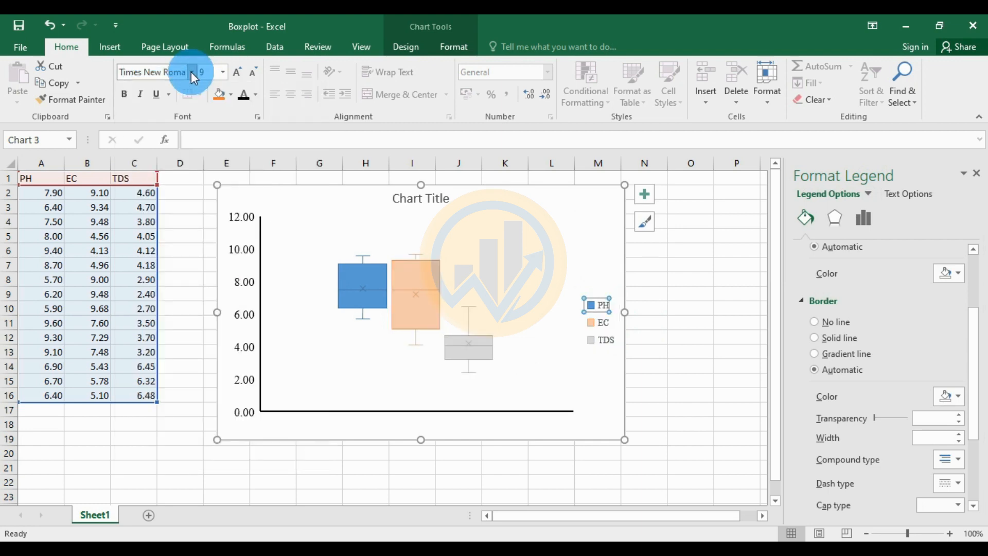
click(222, 72)
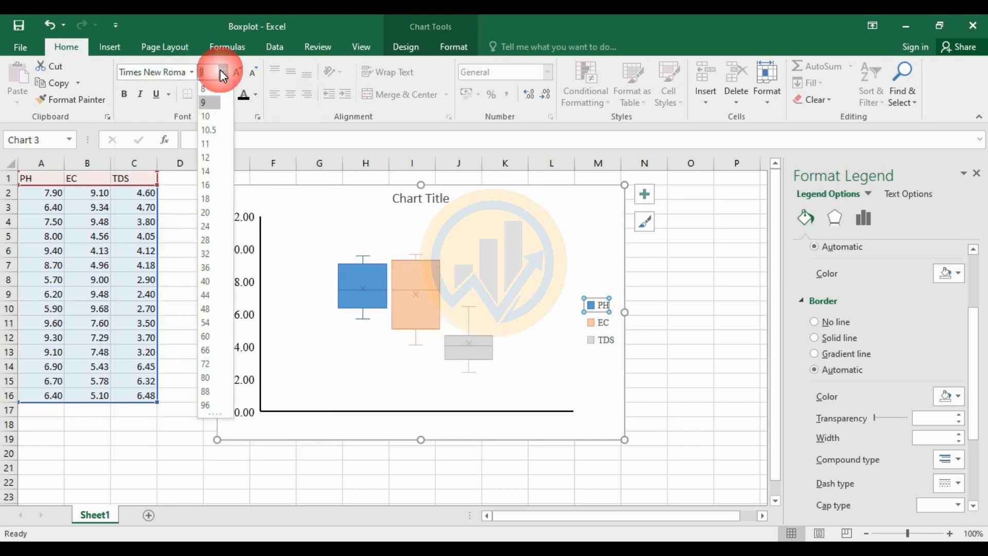
click(206, 157)
click(603, 325)
click(604, 358)
click(603, 324)
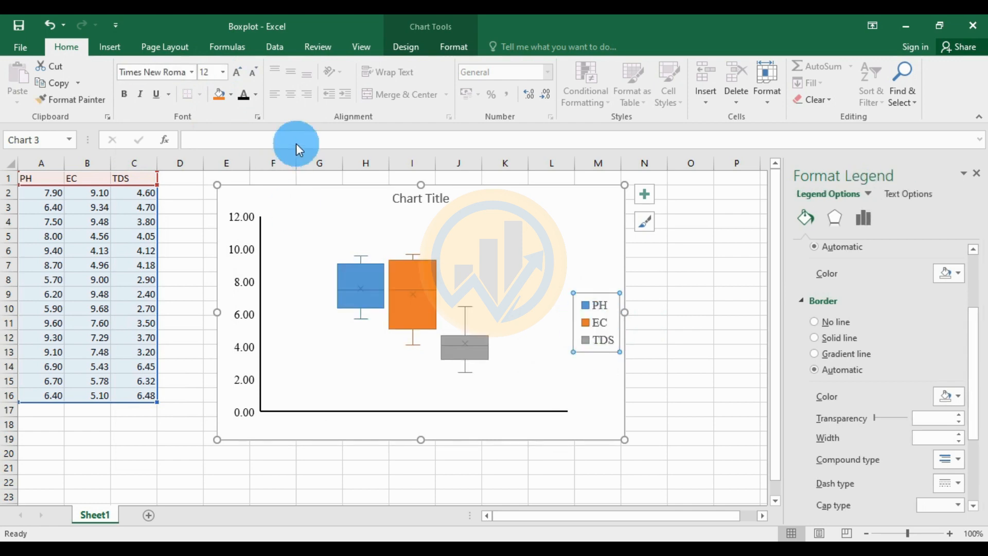
click(124, 94)
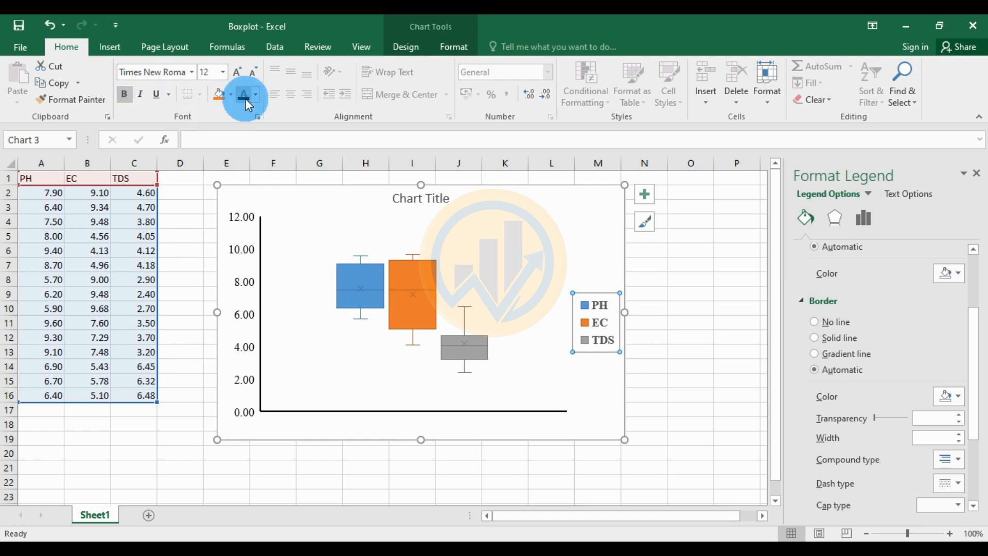
click(695, 335)
click(600, 395)
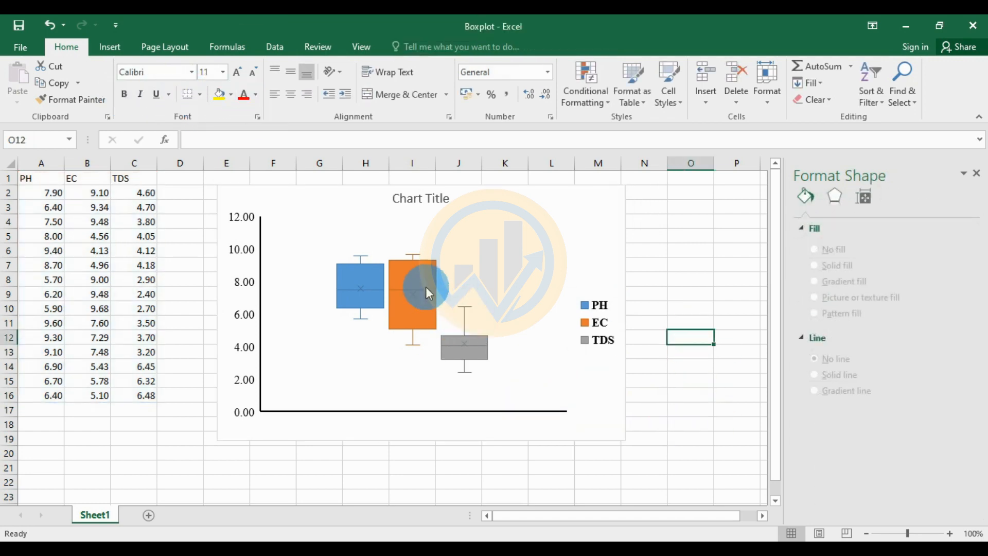
Select the EC box series and adjust its gap width, settling back at 100%
click(427, 271)
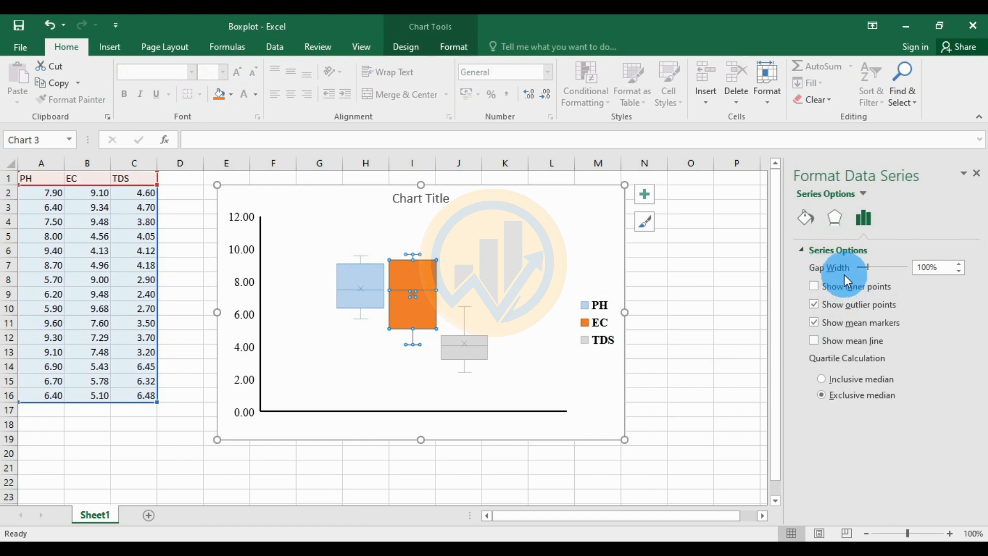
drag(868, 268, 872, 268)
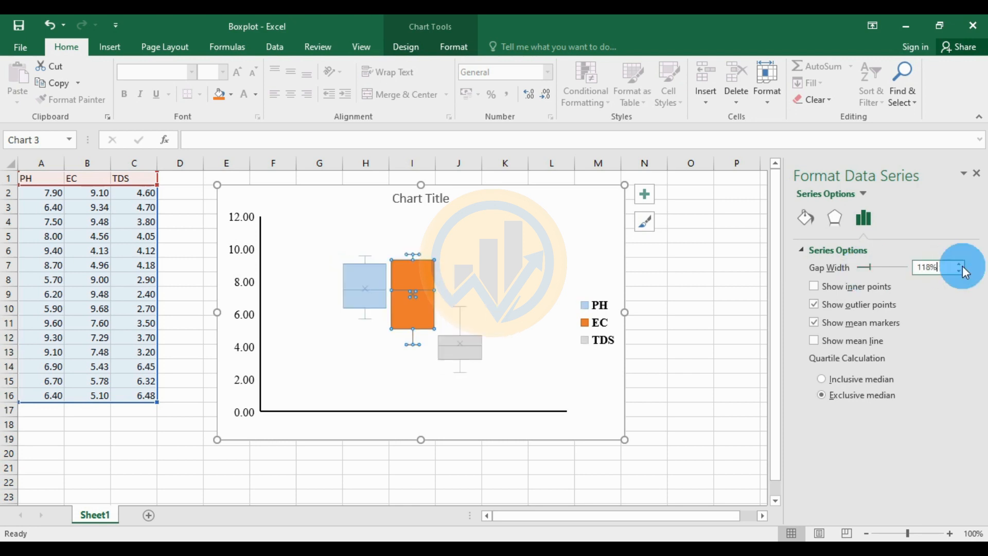
click(962, 263)
click(960, 271)
click(960, 271)
click(959, 271)
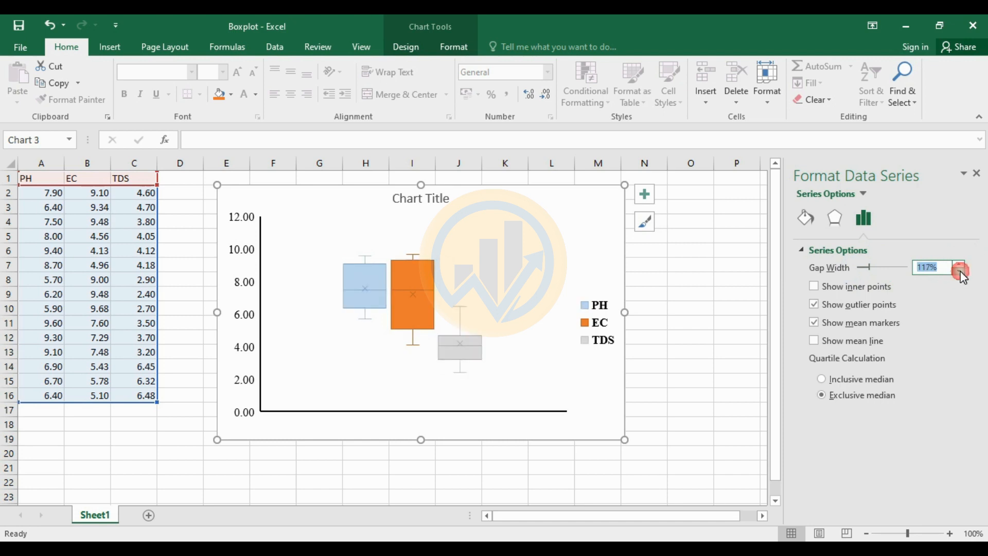
click(960, 271)
click(960, 271)
click(960, 271)
click(959, 271)
click(959, 271)
click(960, 272)
click(960, 271)
click(960, 271)
click(960, 271)
click(960, 271)
click(960, 271)
click(960, 271)
click(960, 271)
click(959, 271)
click(959, 271)
click(795, 216)
click(805, 218)
click(836, 352)
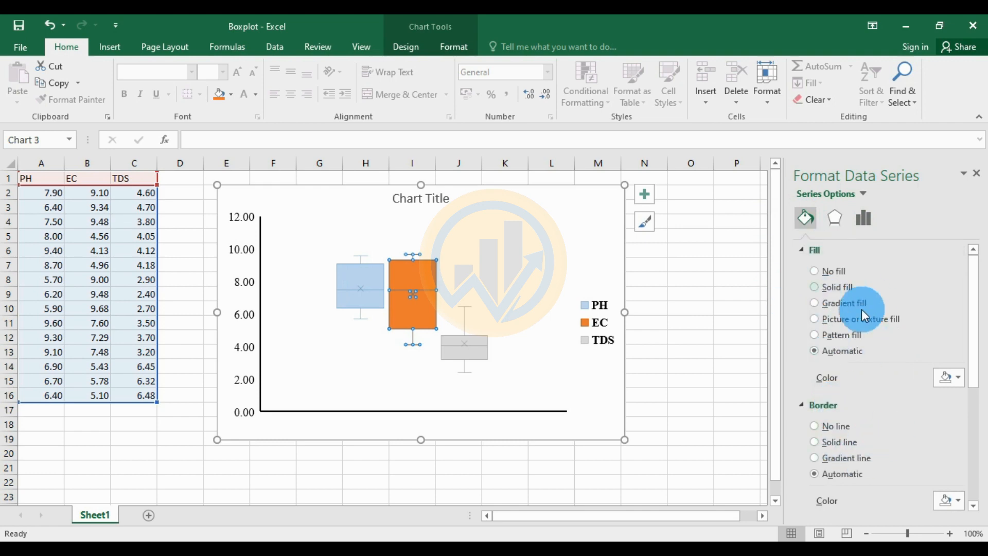
Fill the EC box green with a black 1.5 pt border
click(959, 379)
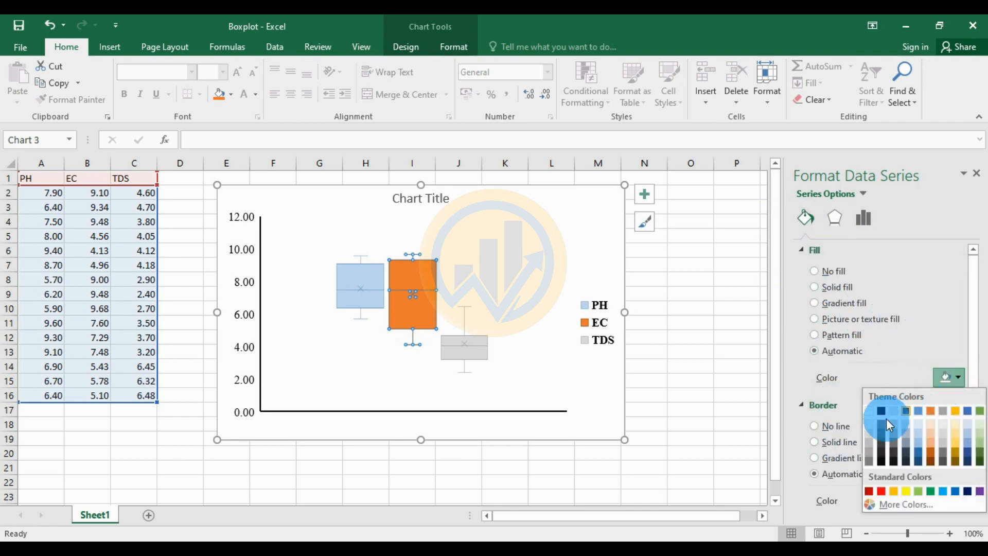
click(931, 492)
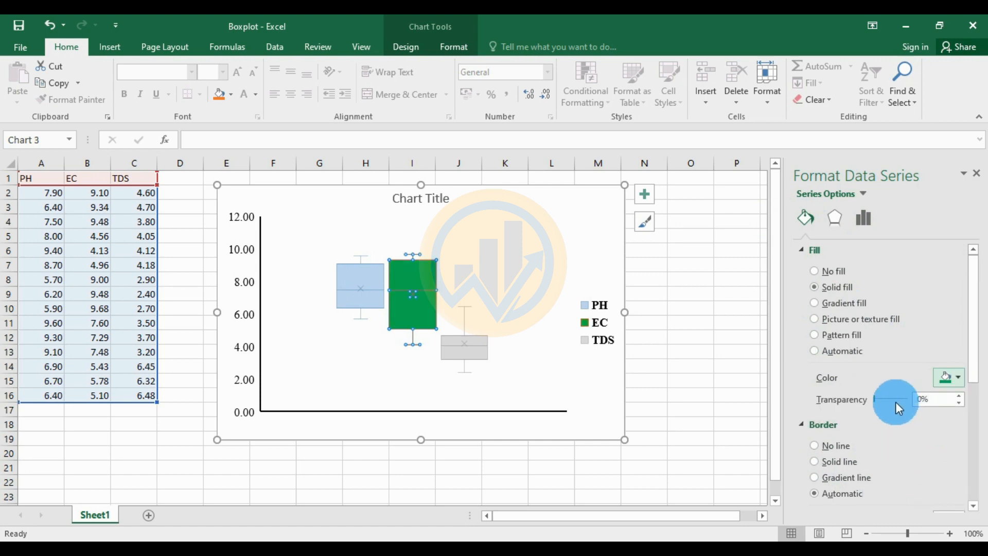
scroll(894, 400, down, 3)
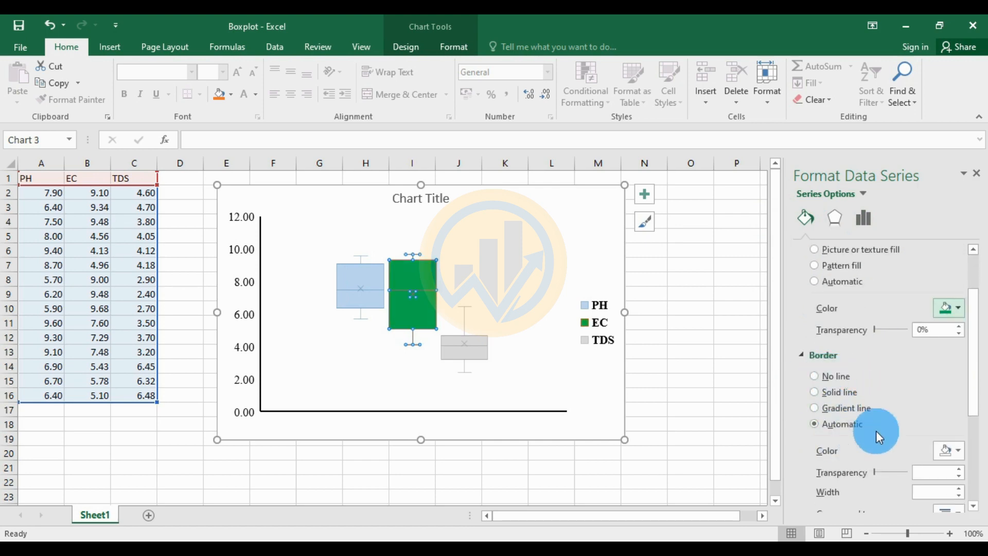
click(958, 451)
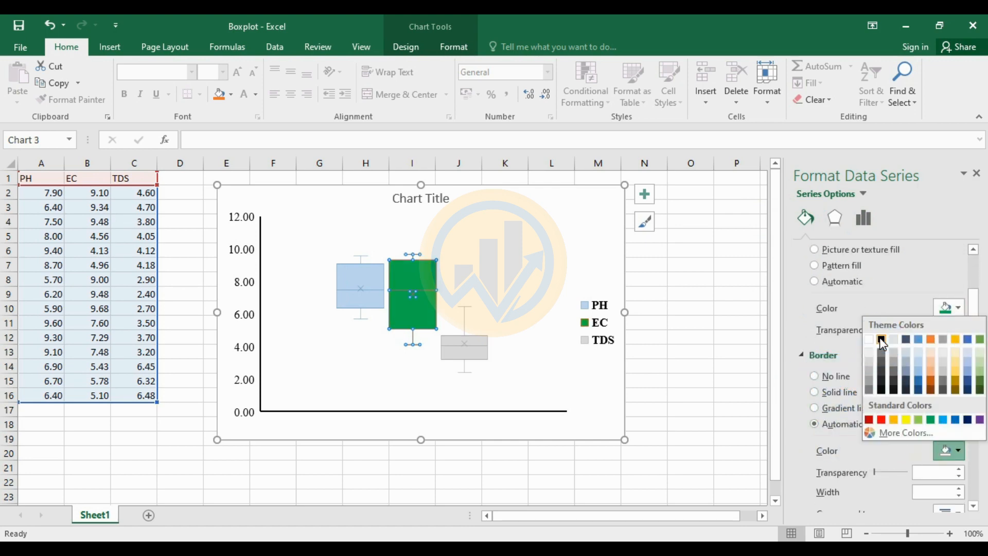
click(881, 339)
scroll(889, 415, down, 1)
click(961, 452)
click(961, 452)
click(961, 452)
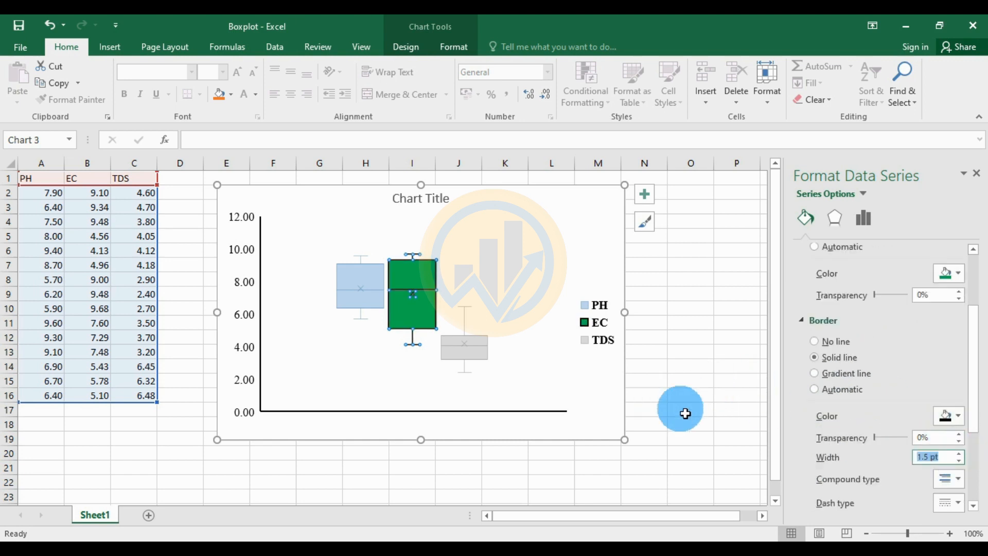
Fill the TDS box red with a black 1.5 pt border
click(469, 353)
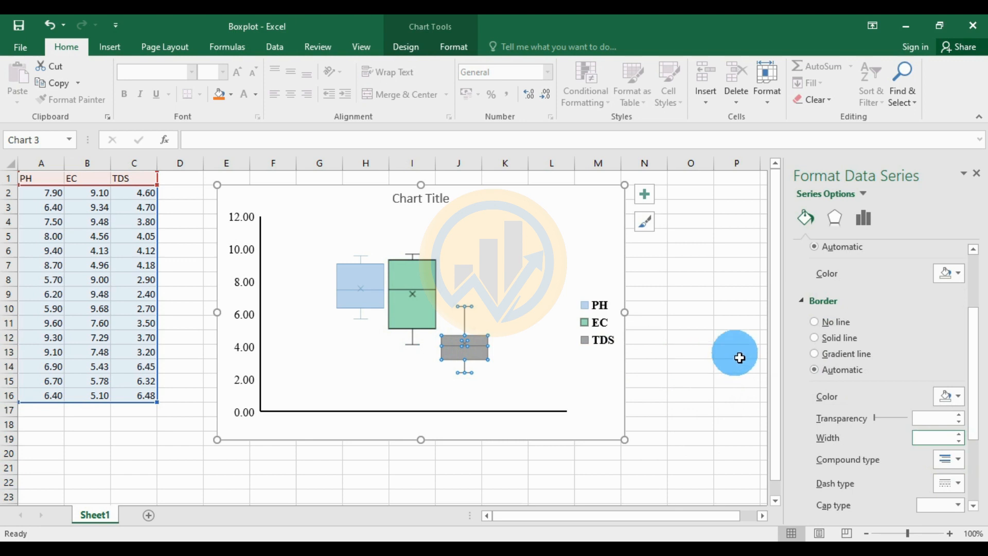
scroll(819, 239, up, 3)
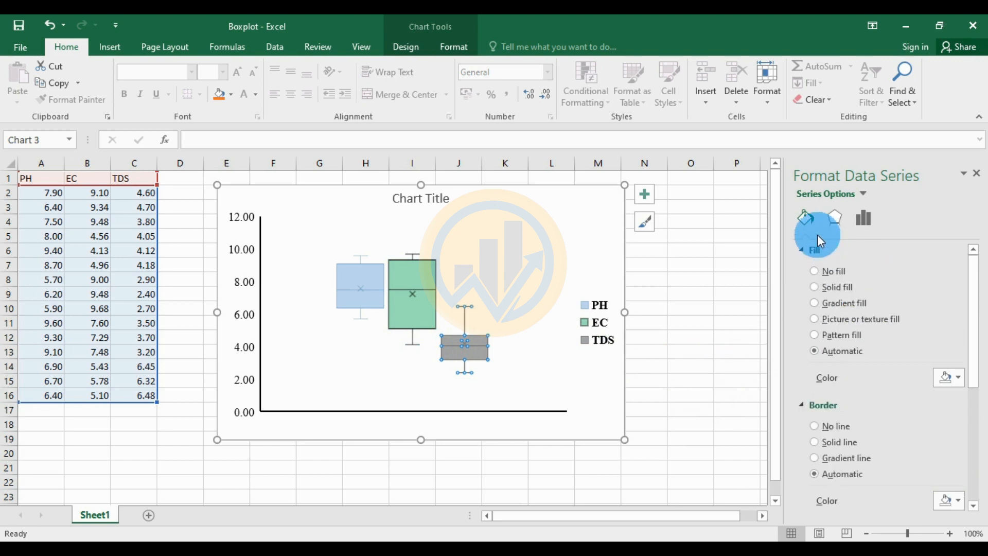
click(814, 230)
click(952, 378)
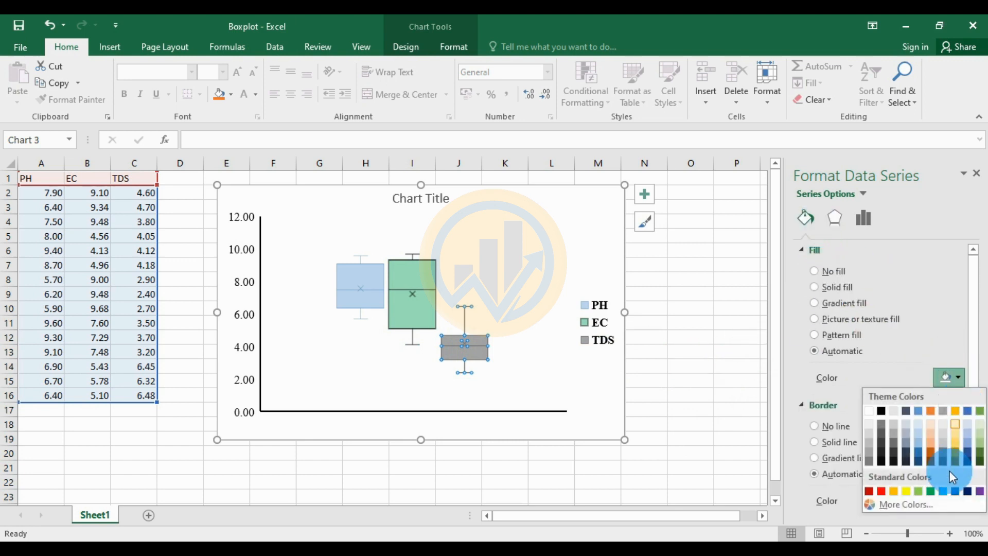
click(881, 491)
scroll(879, 378, down, 1)
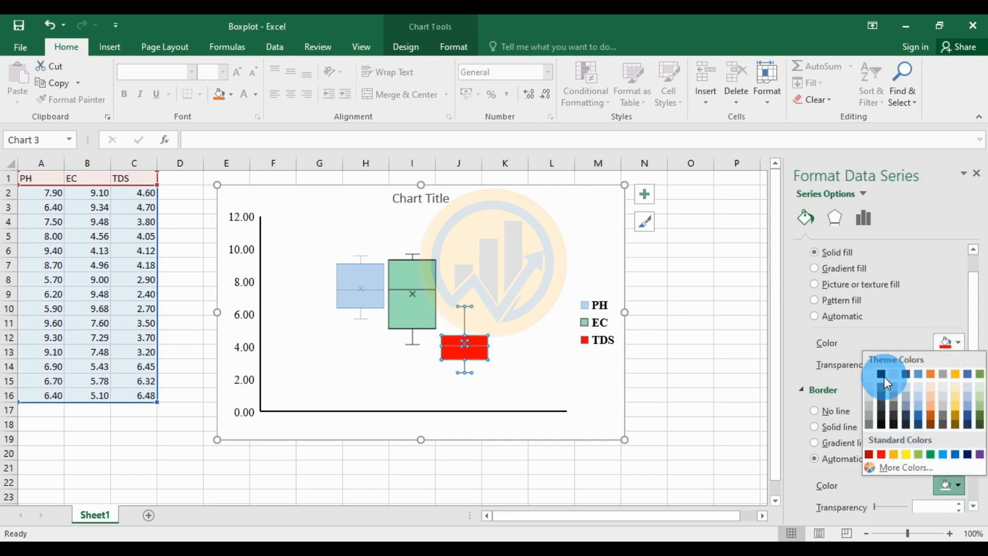
click(881, 374)
scroll(868, 459, down, 2)
click(960, 454)
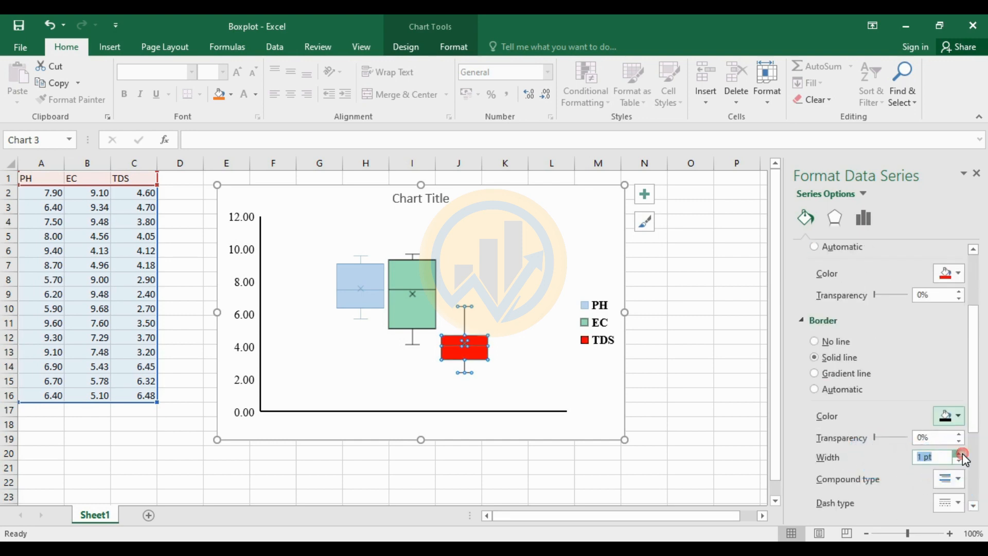
click(960, 453)
click(960, 453)
click(689, 384)
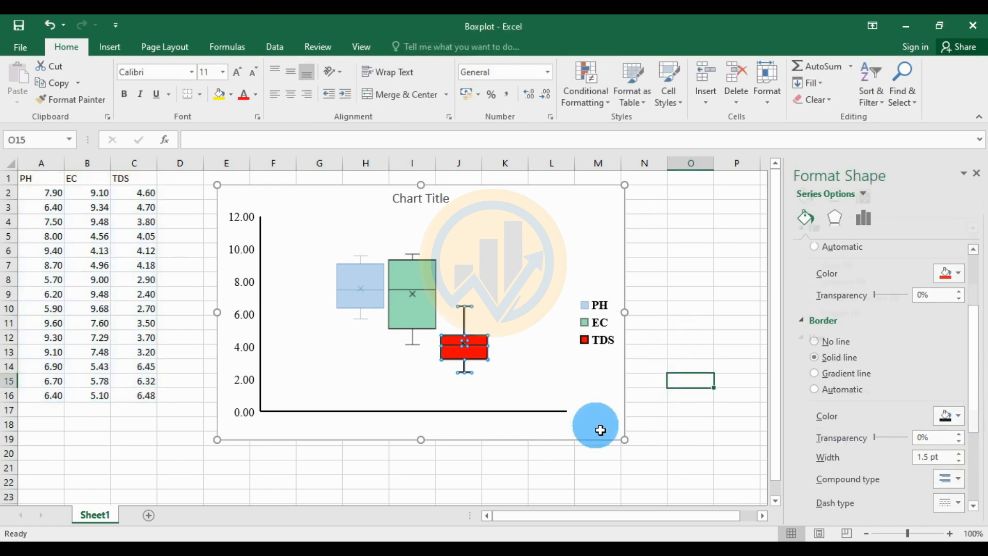
Fill the PH box with blue, replacing an initial green choice
click(359, 298)
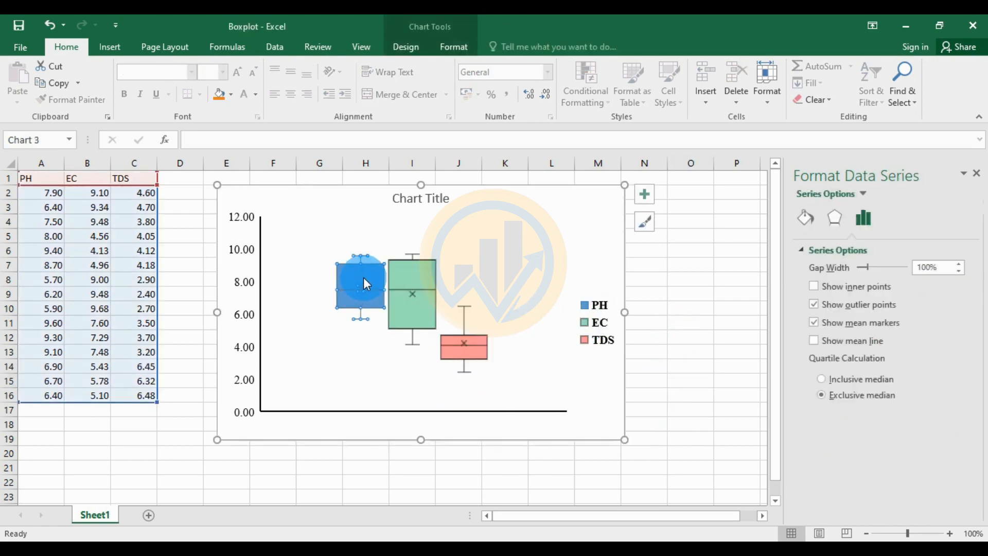
click(809, 222)
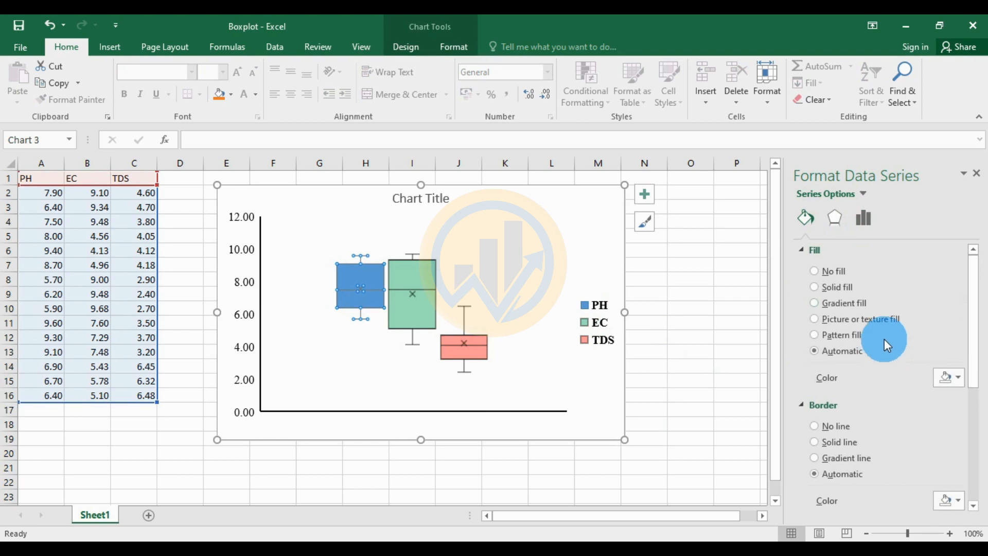
click(959, 379)
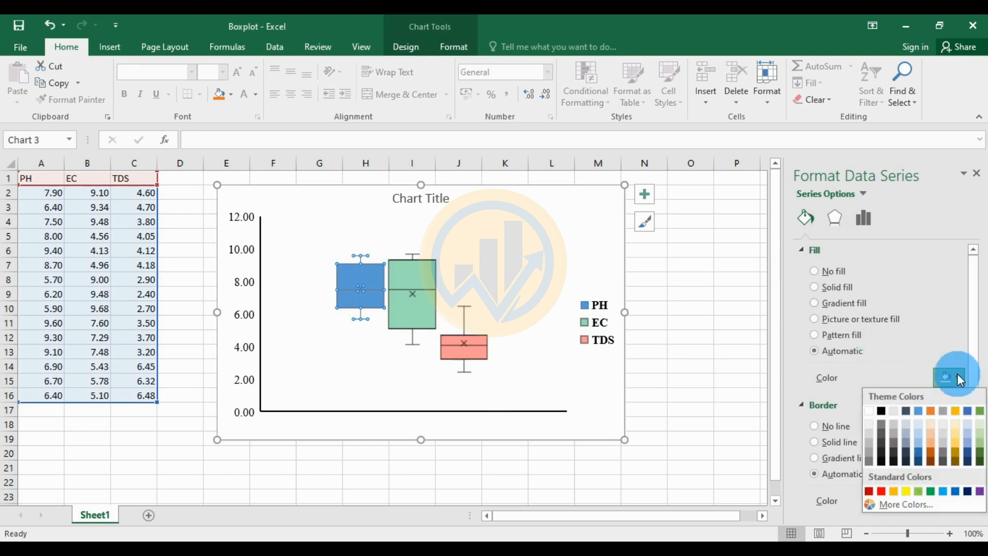
click(932, 491)
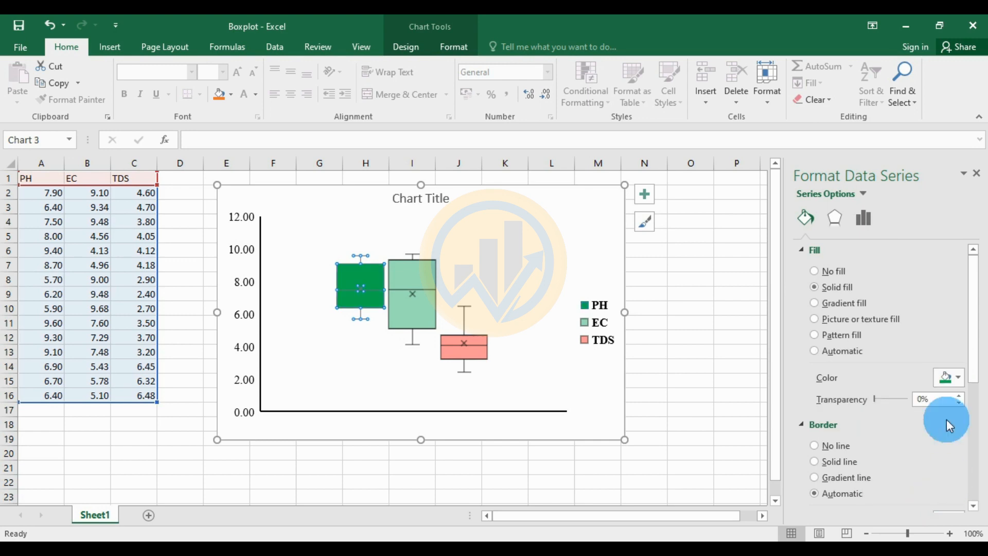
click(958, 381)
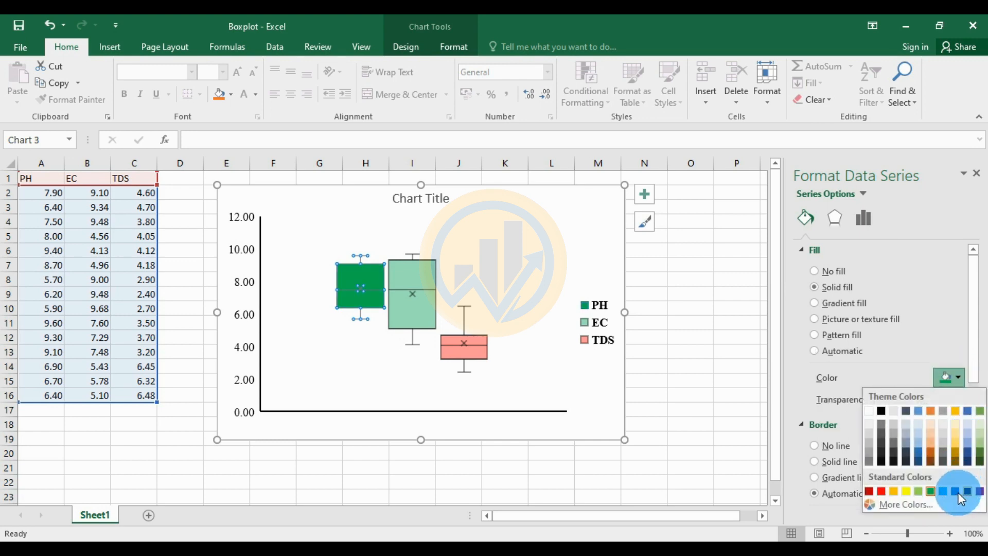
click(965, 495)
click(674, 394)
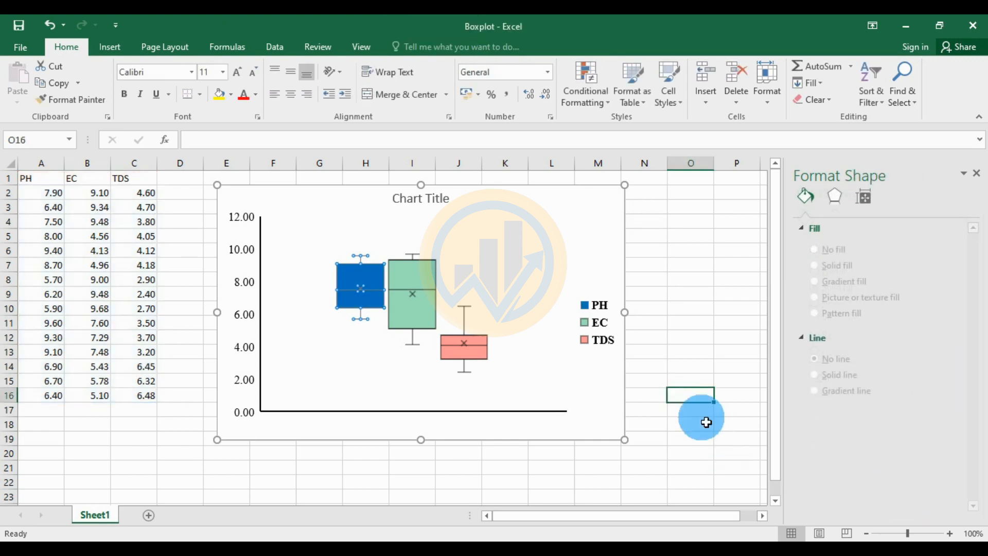
Give the PH box a black border 1.5 pt wide
click(369, 294)
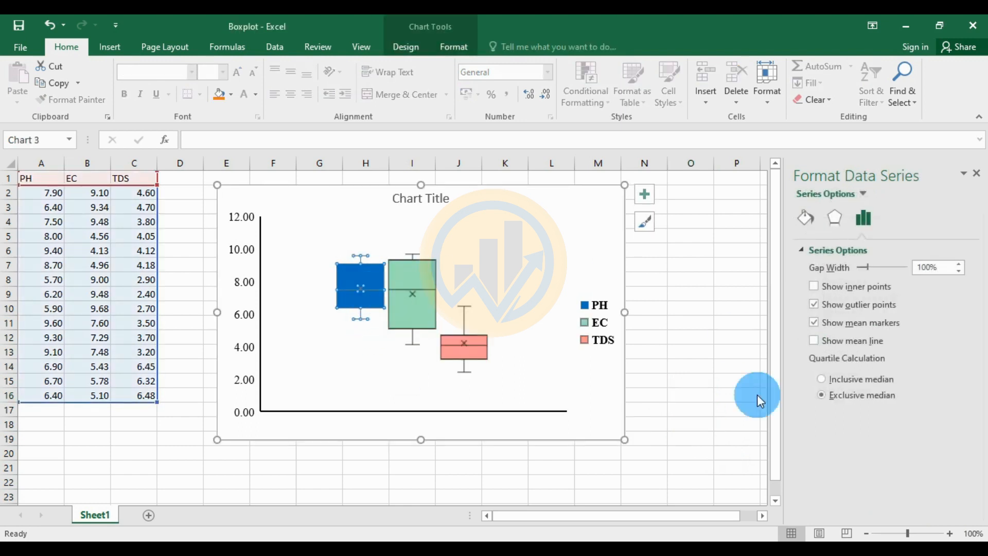
click(805, 217)
scroll(894, 422, down, 1)
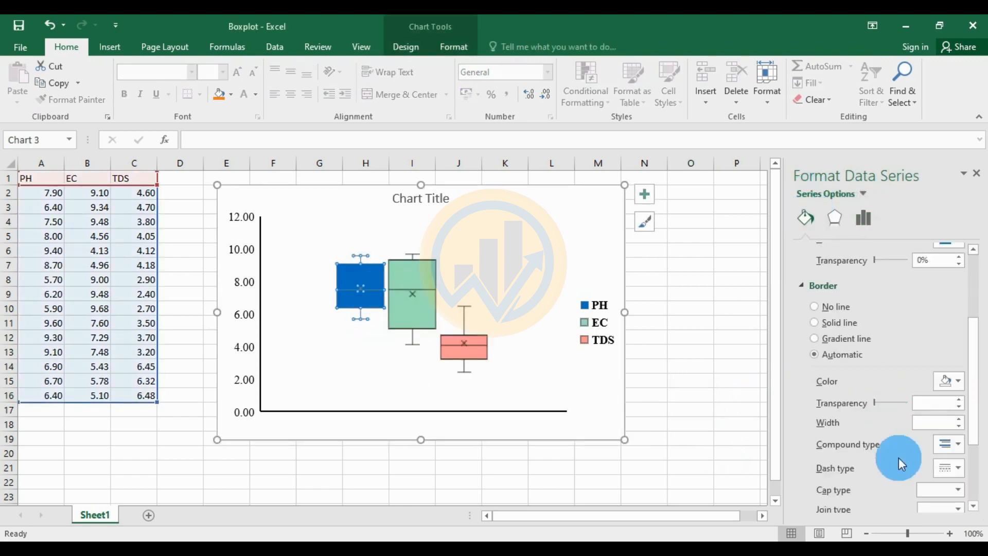
click(956, 381)
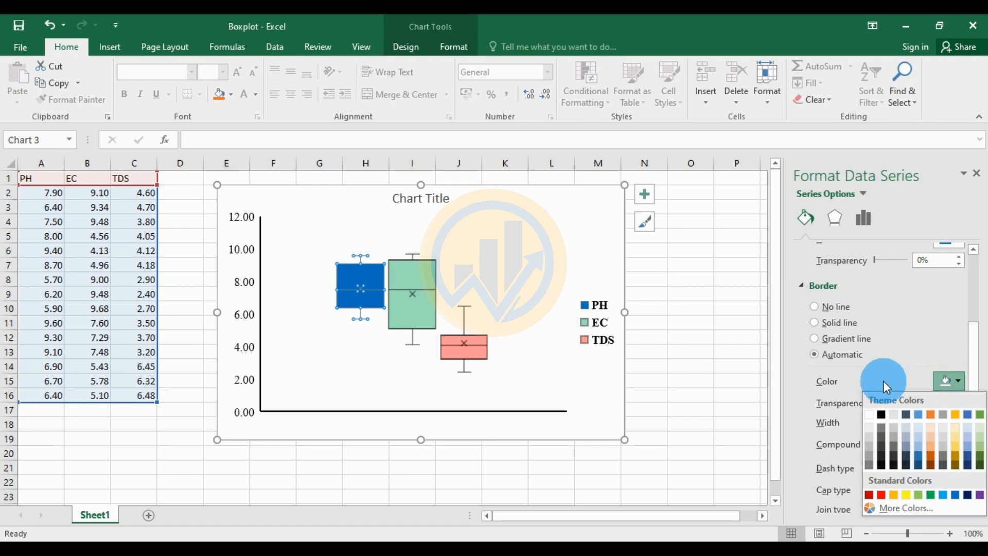
click(881, 413)
scroll(961, 394, down, 1)
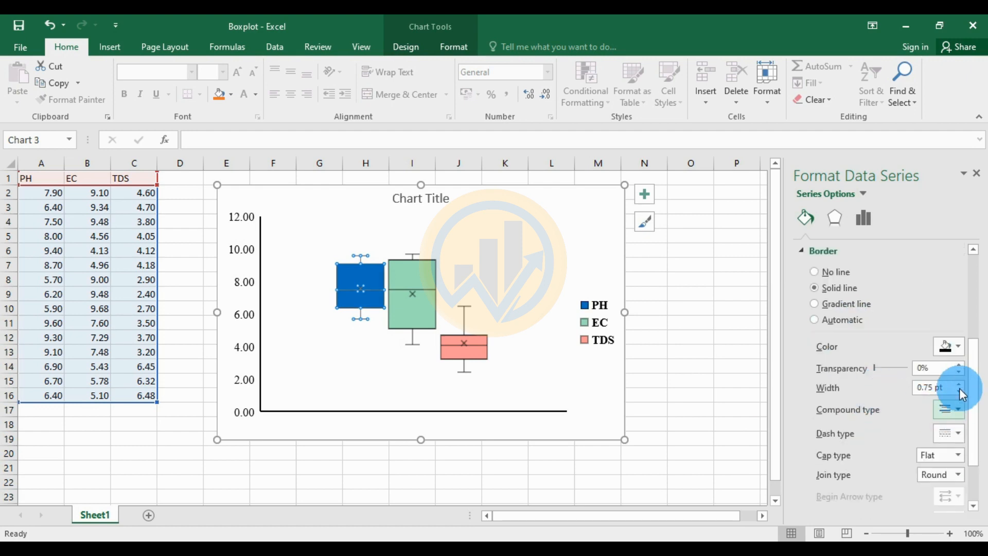
click(959, 384)
click(959, 385)
click(958, 385)
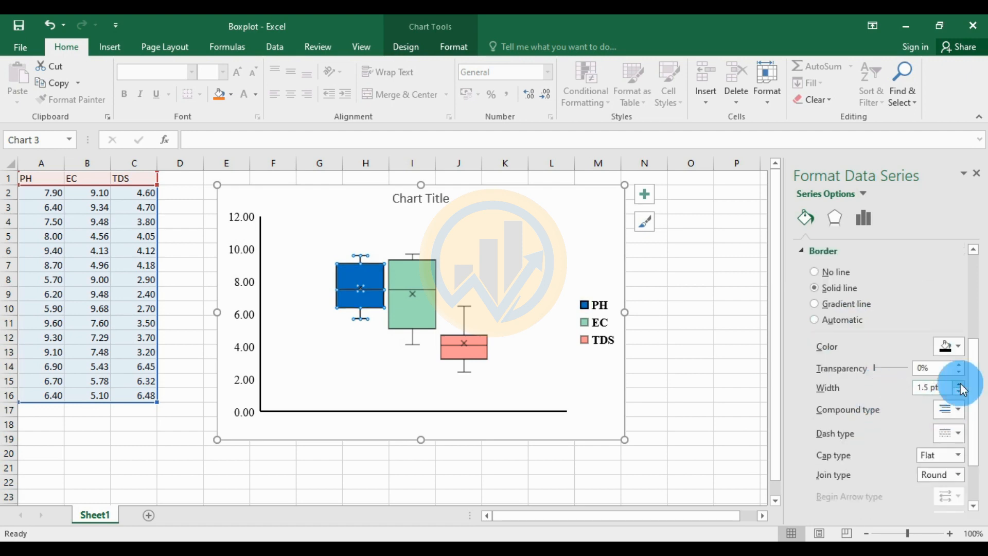
click(723, 367)
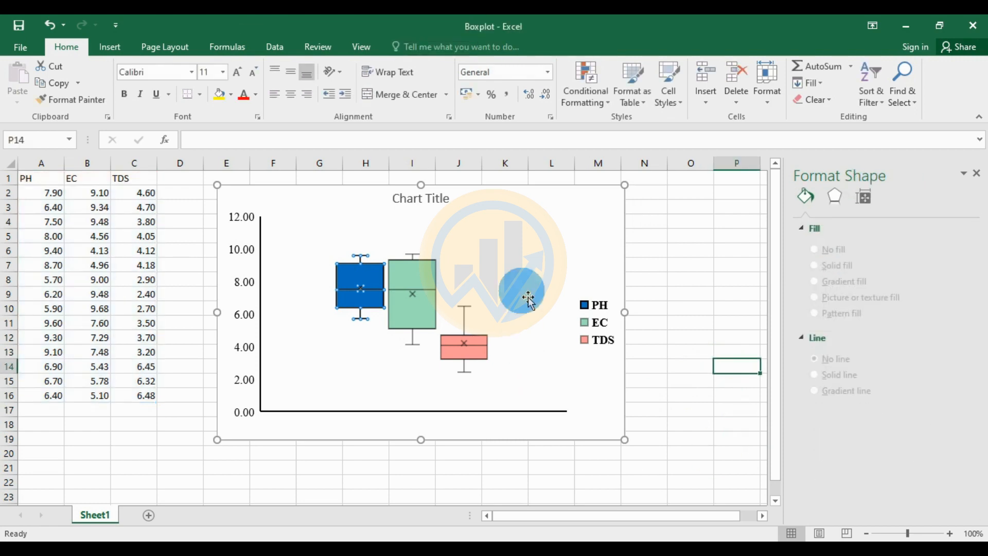
Replace the placeholder chart title with 'Box Plot in Excel'
click(436, 200)
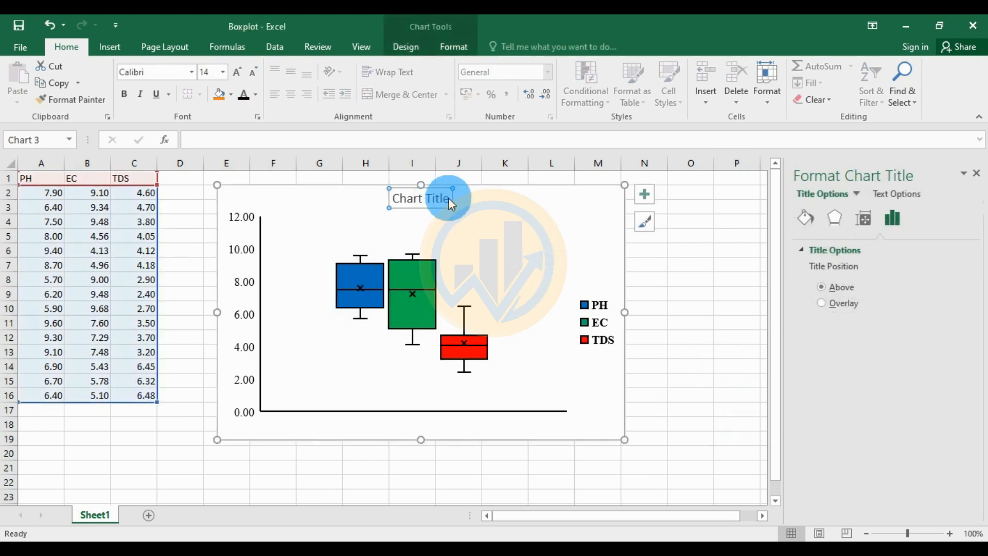
click(448, 202)
drag(452, 200, 393, 204)
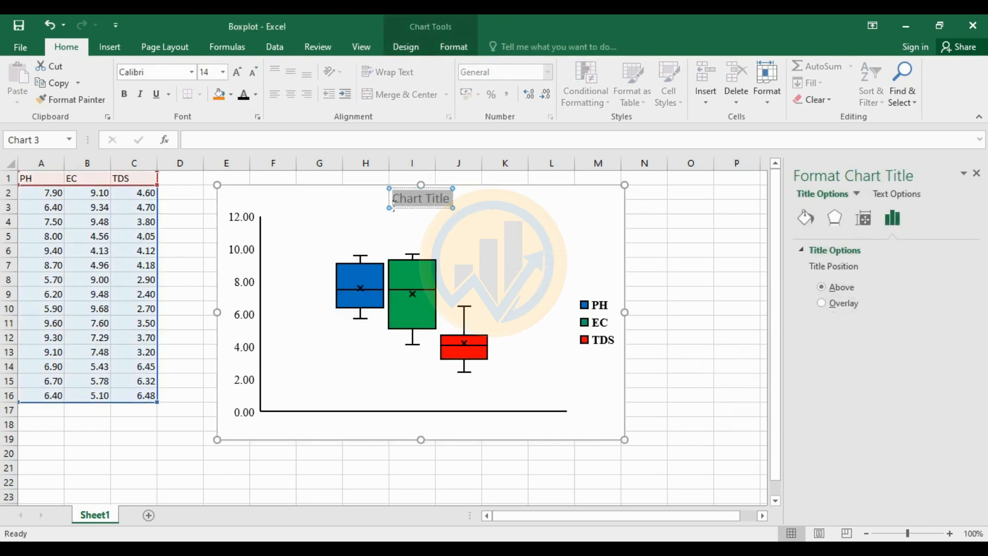
click(715, 349)
text(Bo)
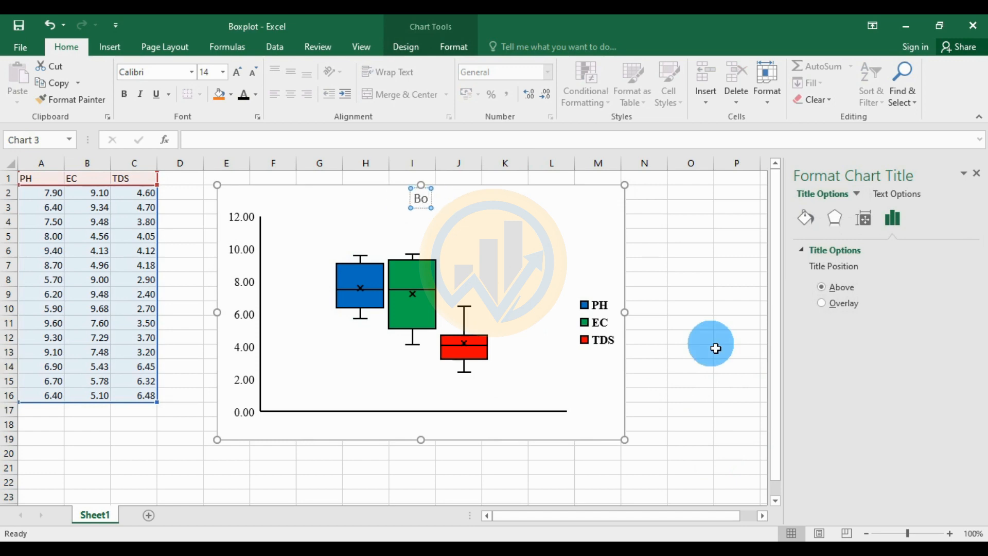
text(x Plo)
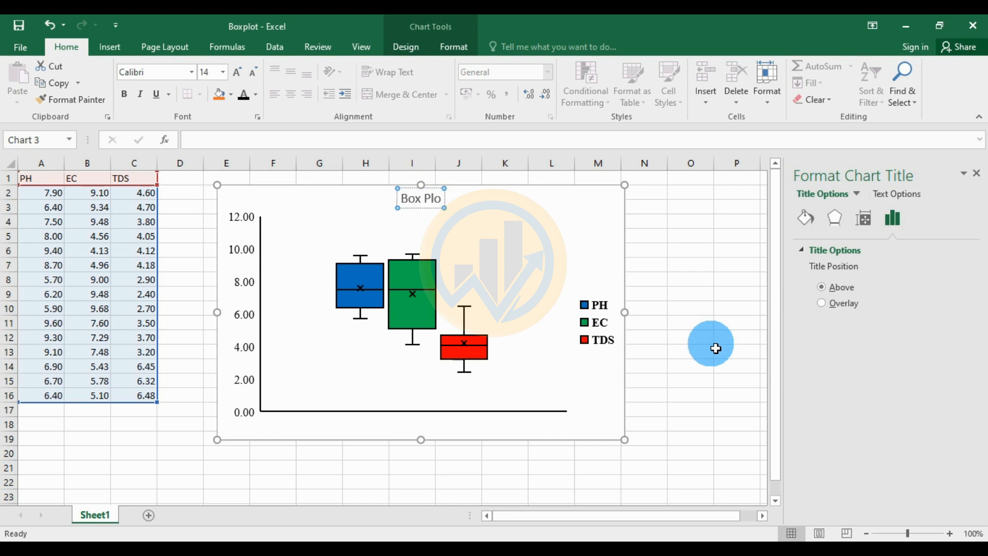
text(t in)
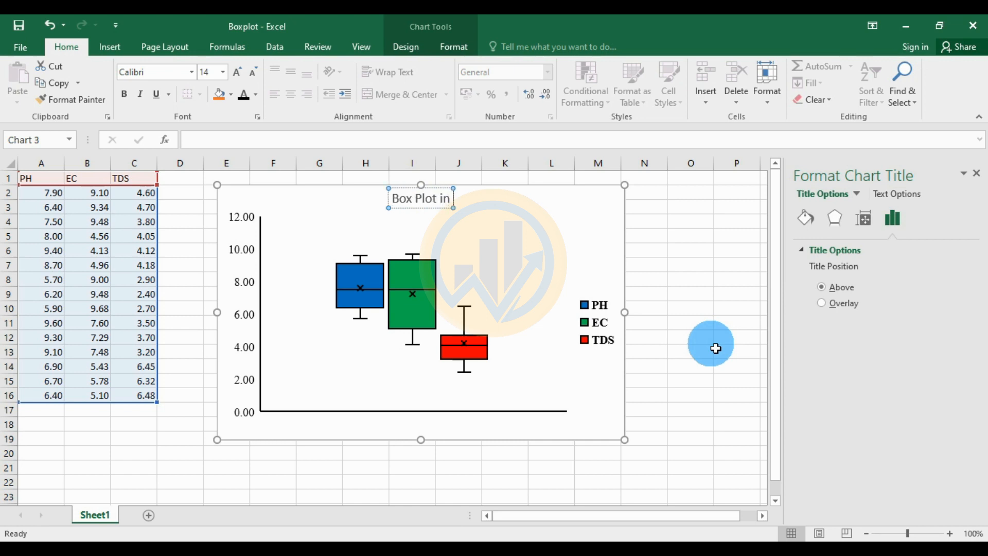
text( Excel)
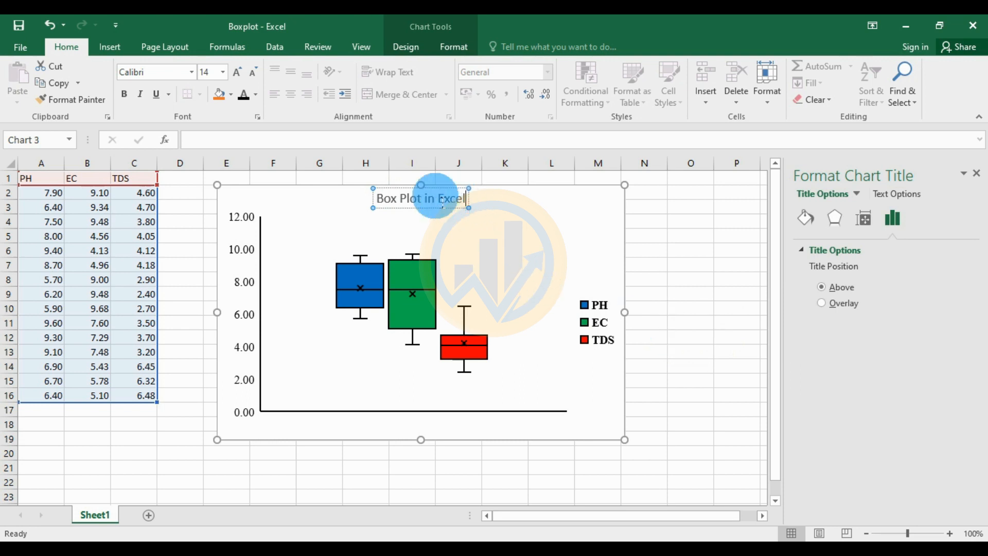
Set the title text in bold Times New Roman
click(470, 205)
drag(462, 199, 371, 199)
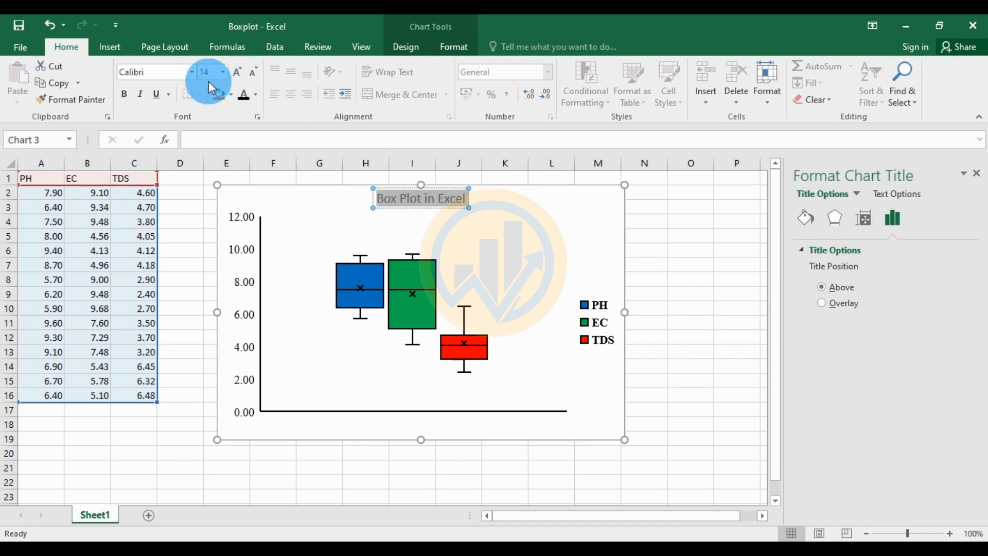
click(191, 72)
text(Times New Roma)
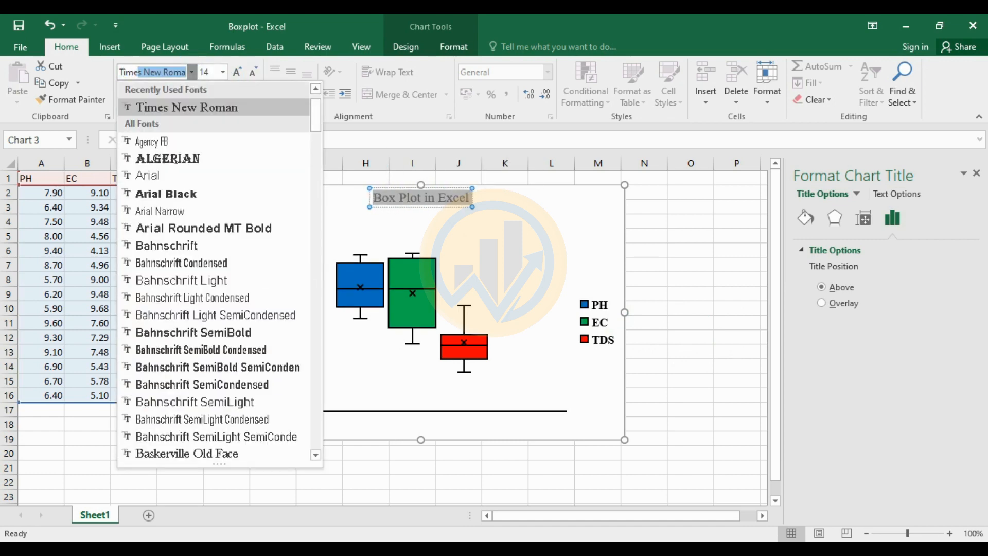
click(188, 106)
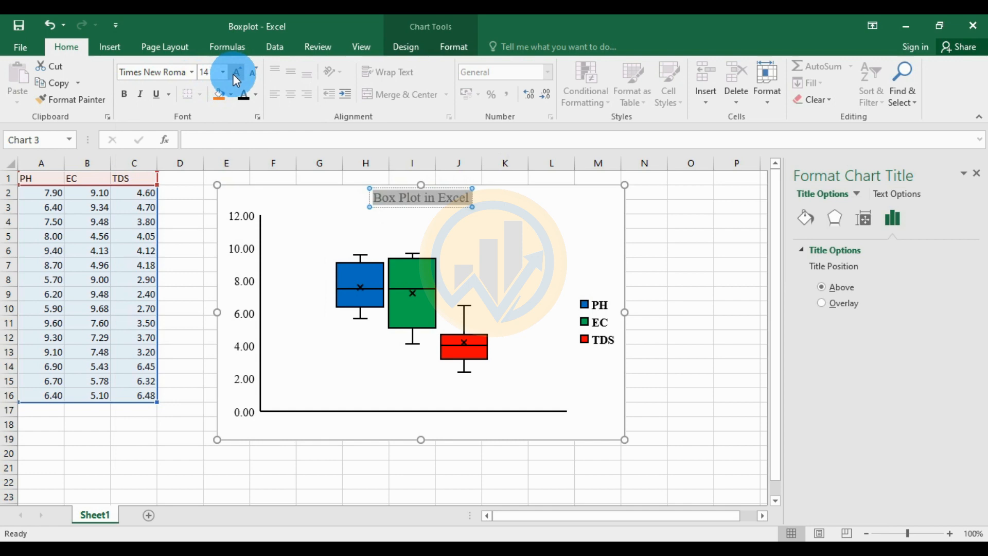
click(124, 94)
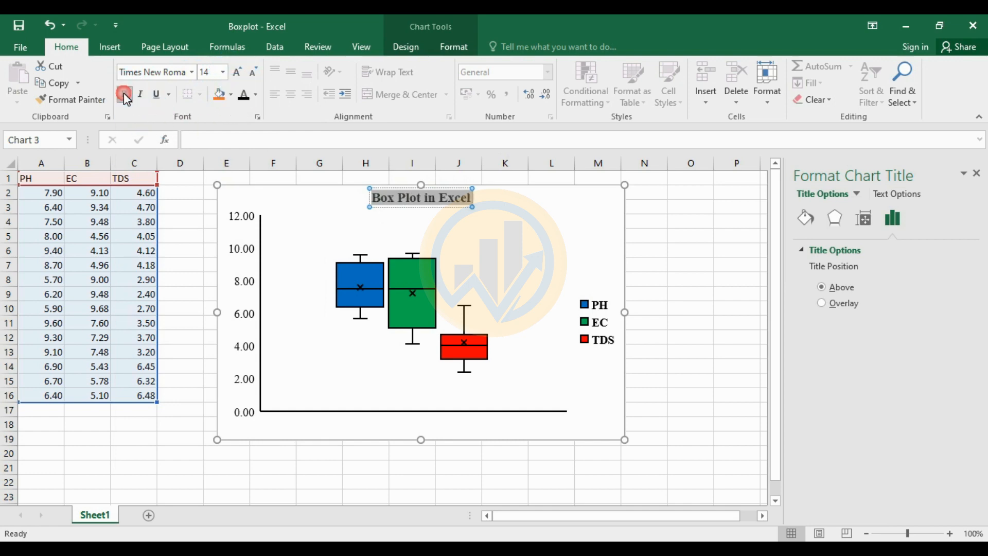
click(562, 235)
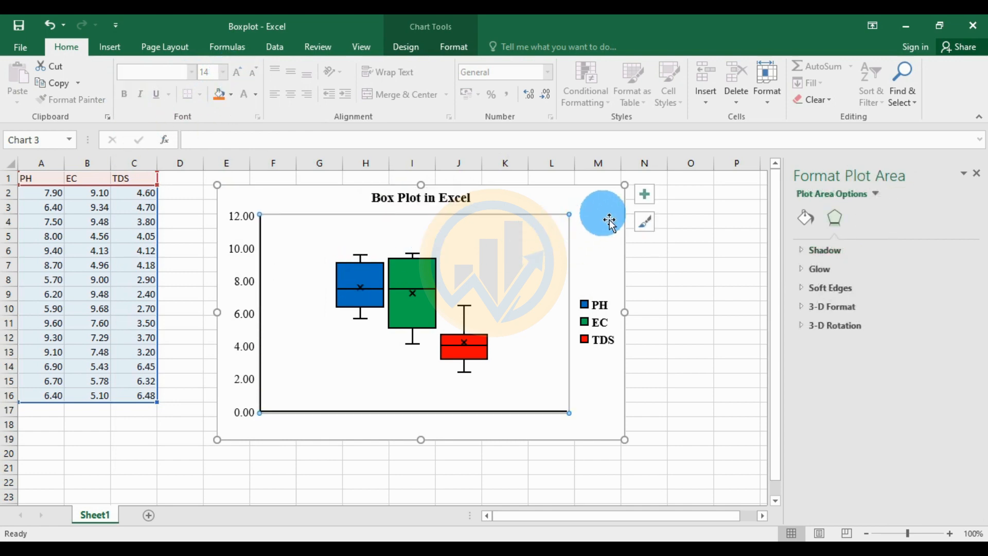
click(613, 273)
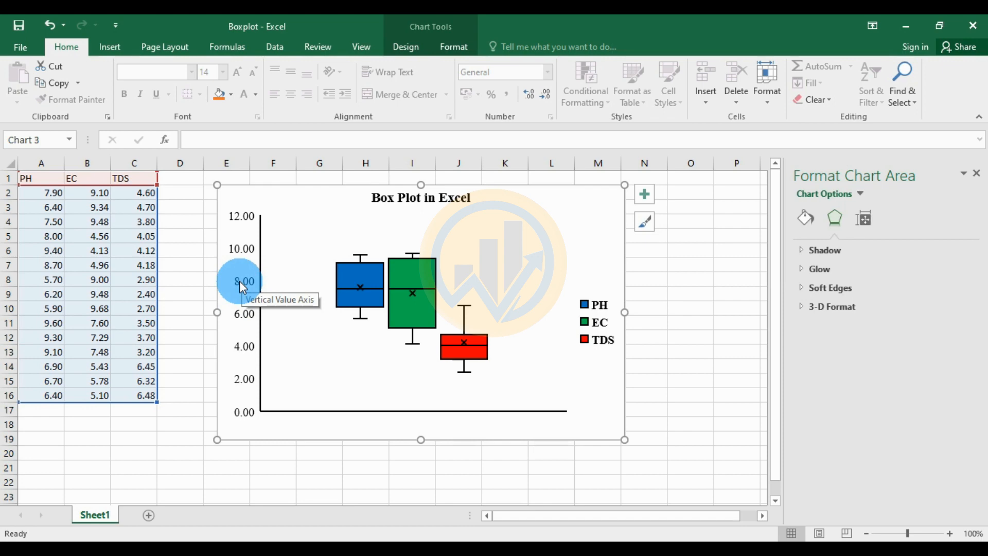
click(668, 318)
click(633, 418)
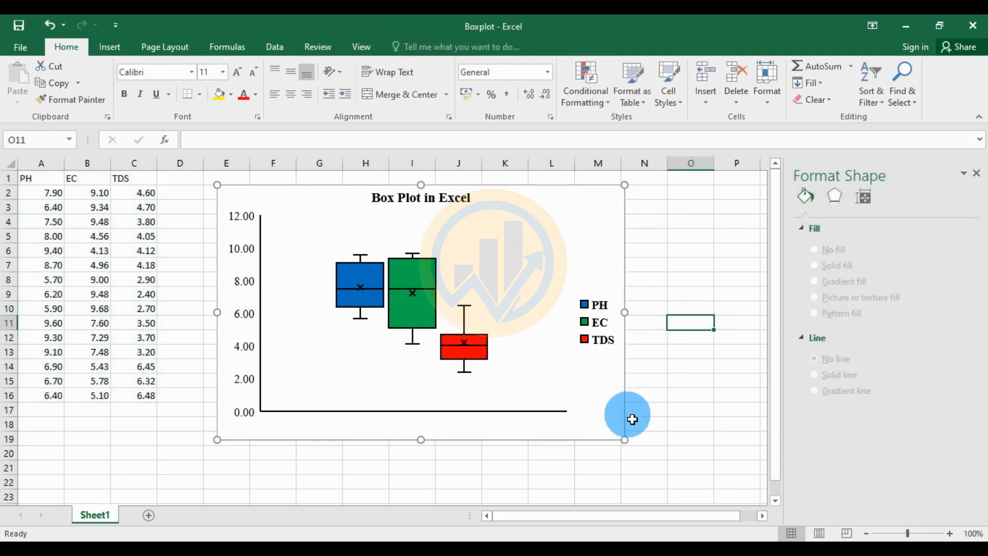